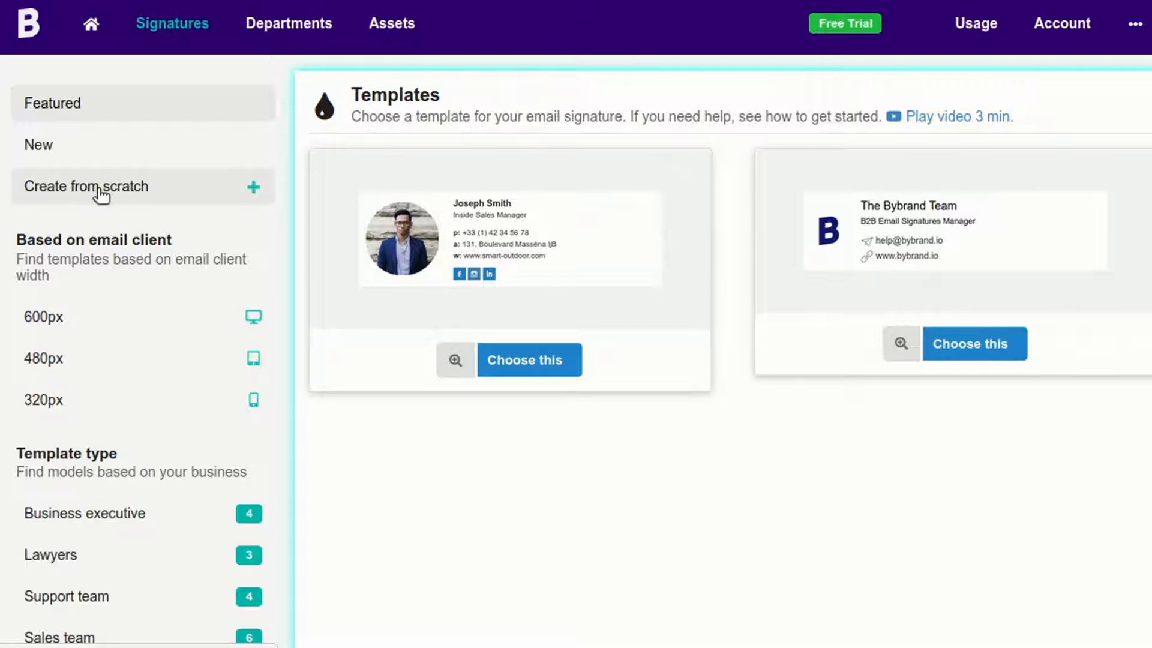
- Choose 'Create from scratch' in the Signatures templates sidebar to see width options
{"action": "left_click", "coordinate": [172, 186]}
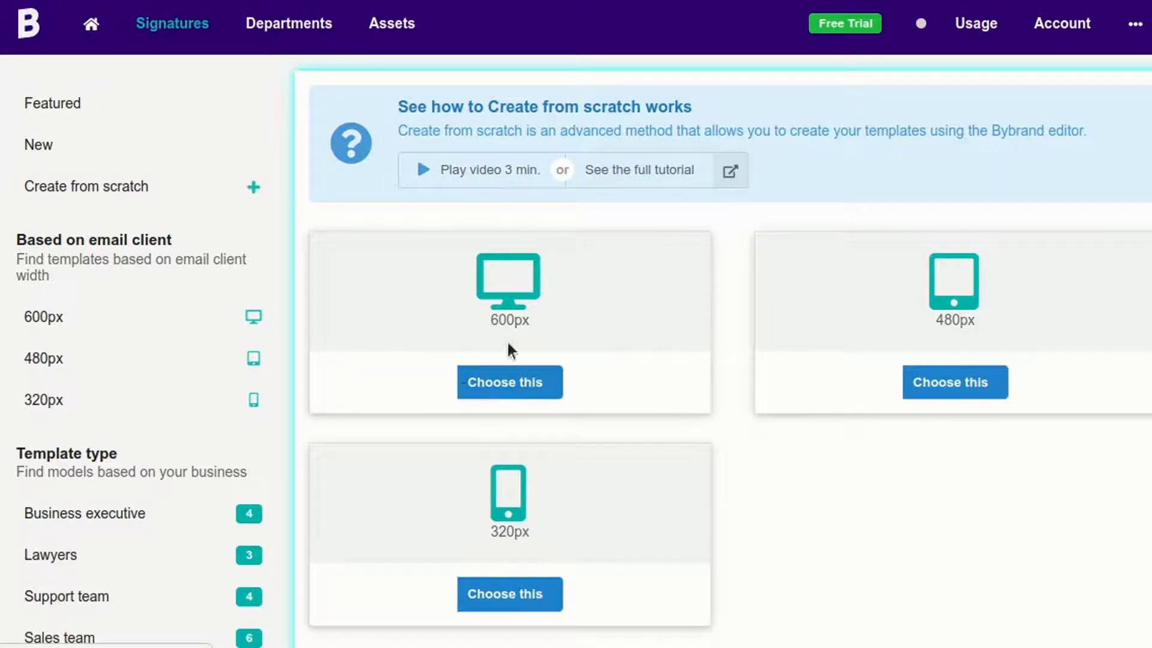
- Start a 600px signature and add a Header title element
{"action": "left_click", "coordinate": [495, 384]}
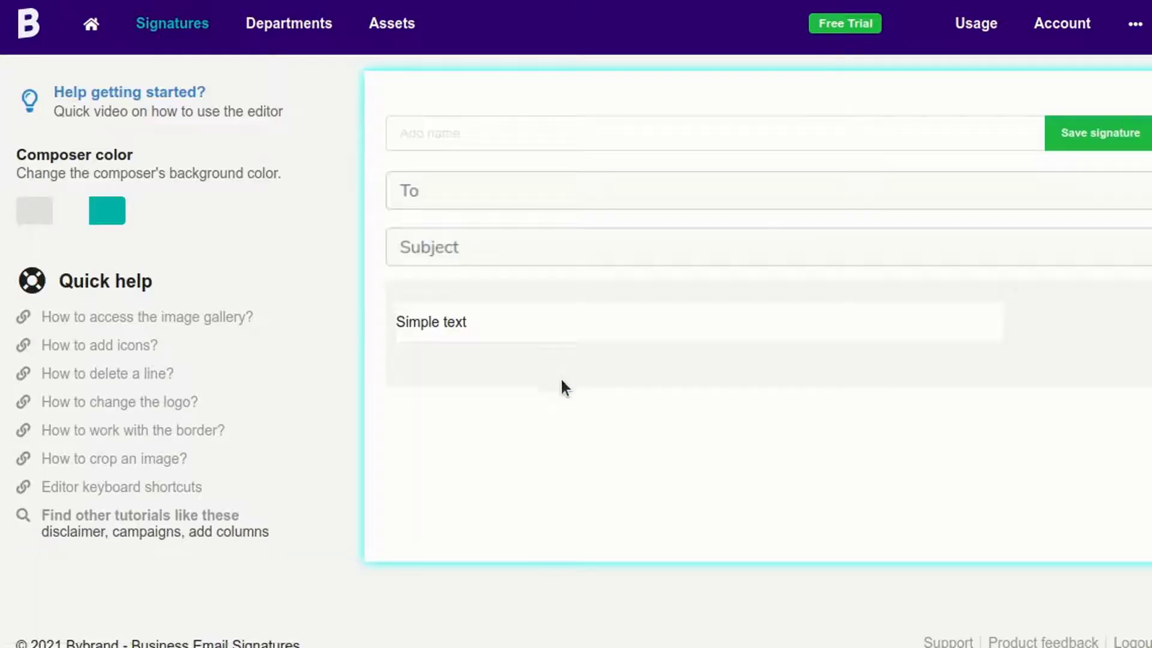
{"action": "left_click", "coordinate": [488, 320]}
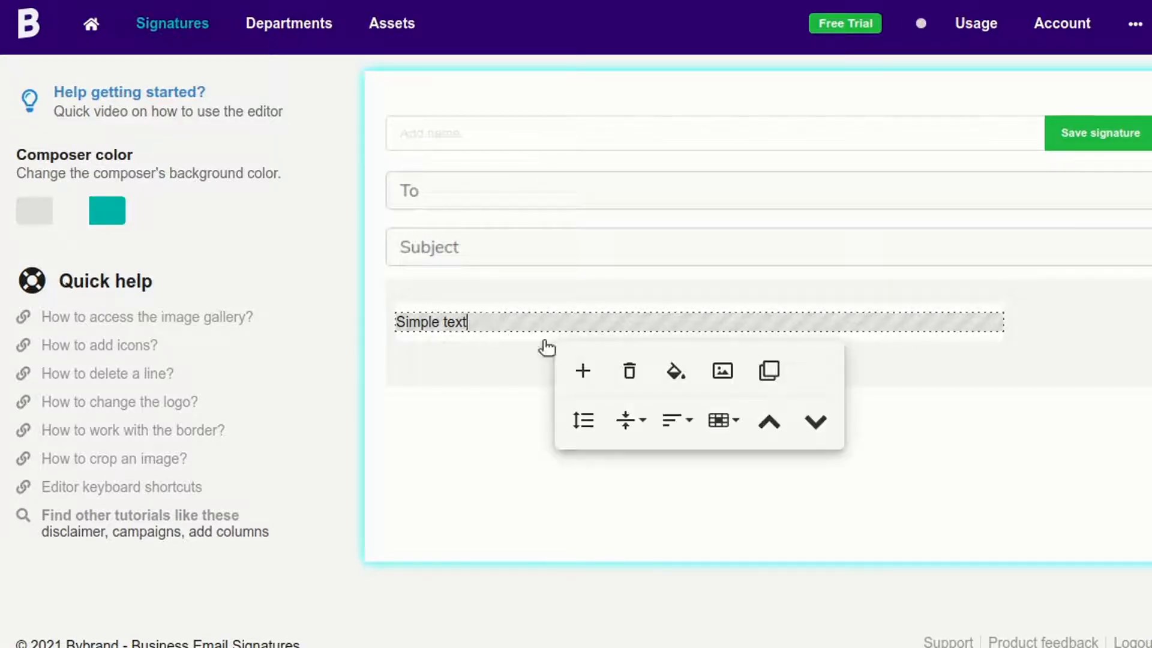
{"action": "left_click", "coordinate": [588, 371]}
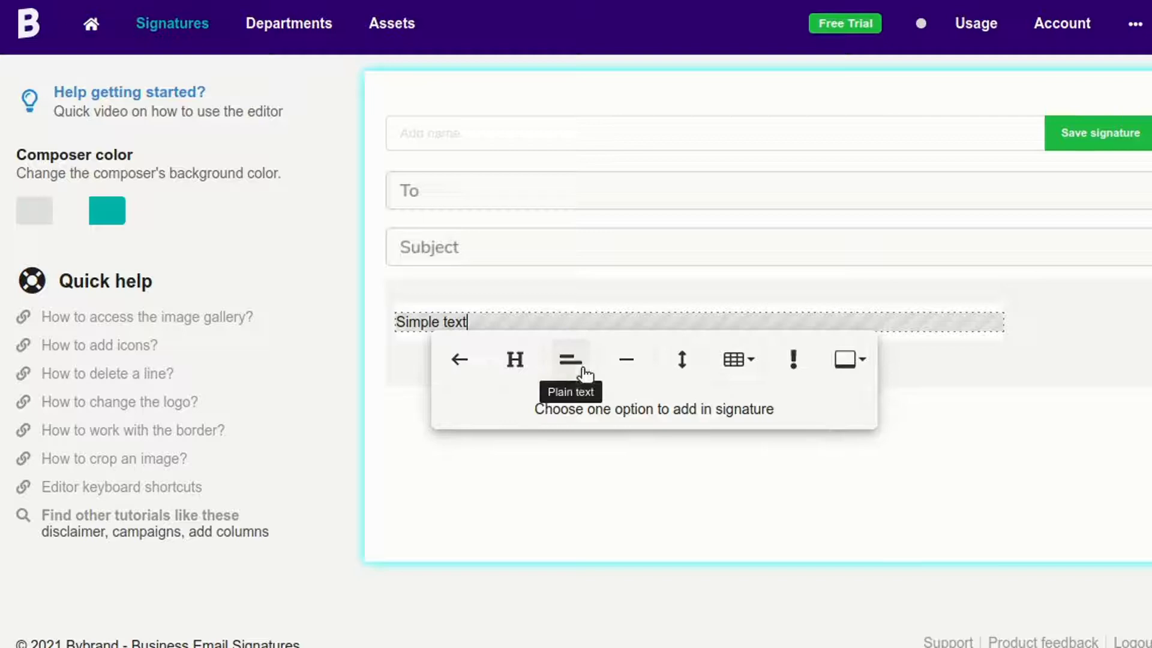
{"action": "left_click", "coordinate": [515, 360]}
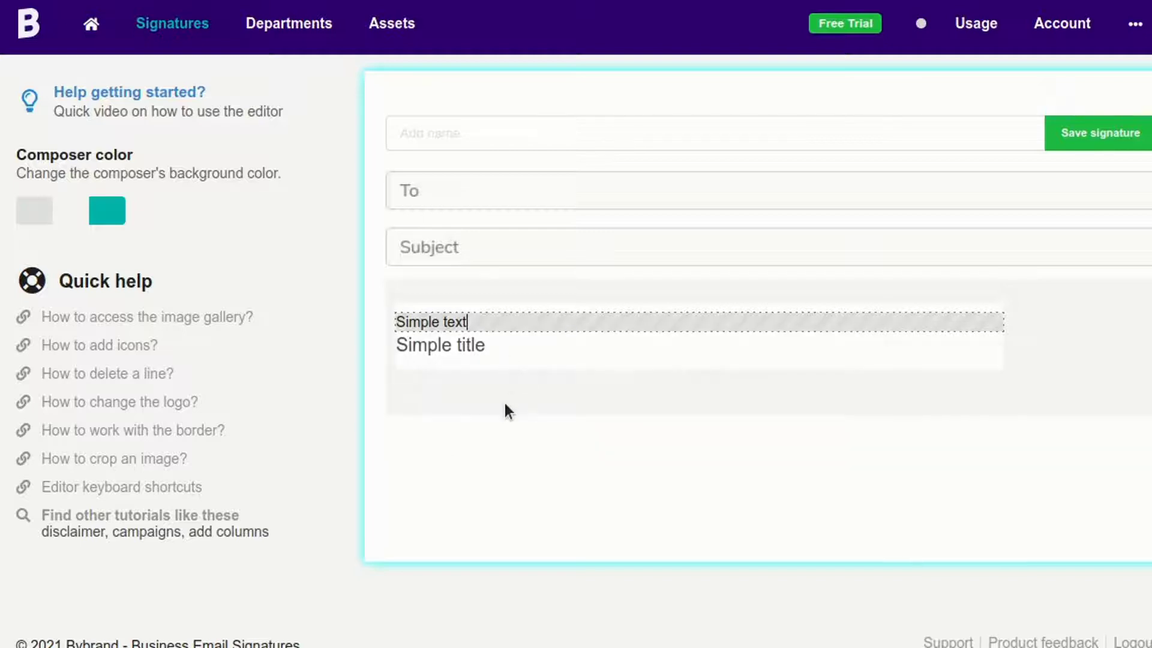
- Move the title line above the simple text and type the person's name in it
{"action": "left_click", "coordinate": [509, 354]}
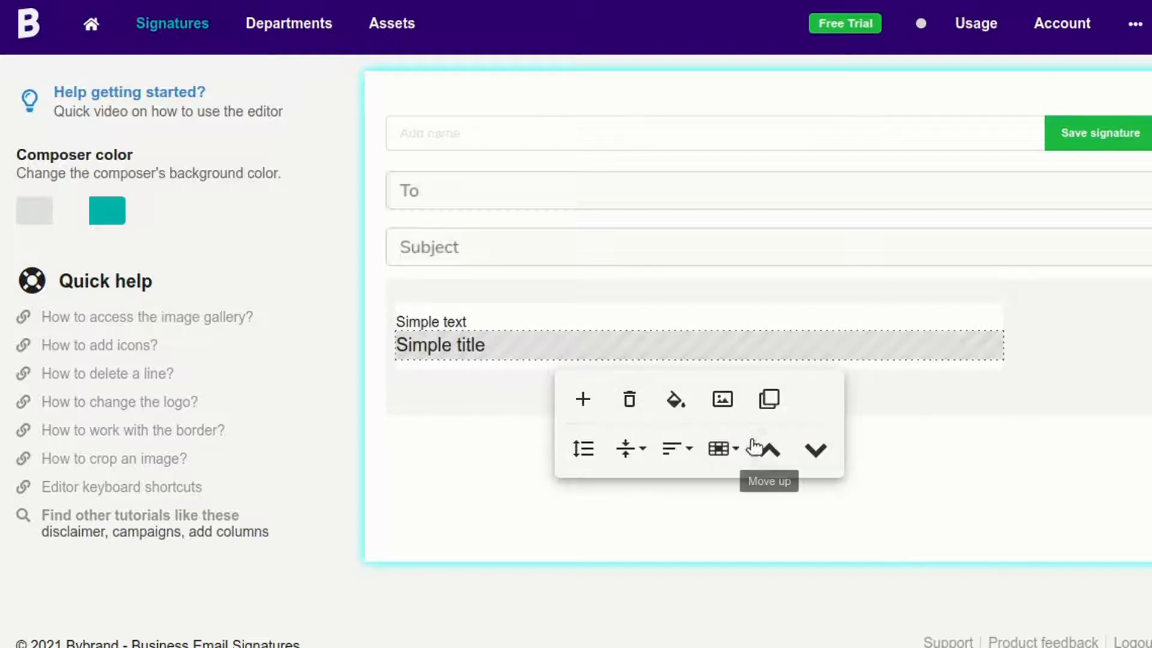
{"action": "left_click", "coordinate": [768, 448]}
{"action": "left_click", "coordinate": [500, 327]}
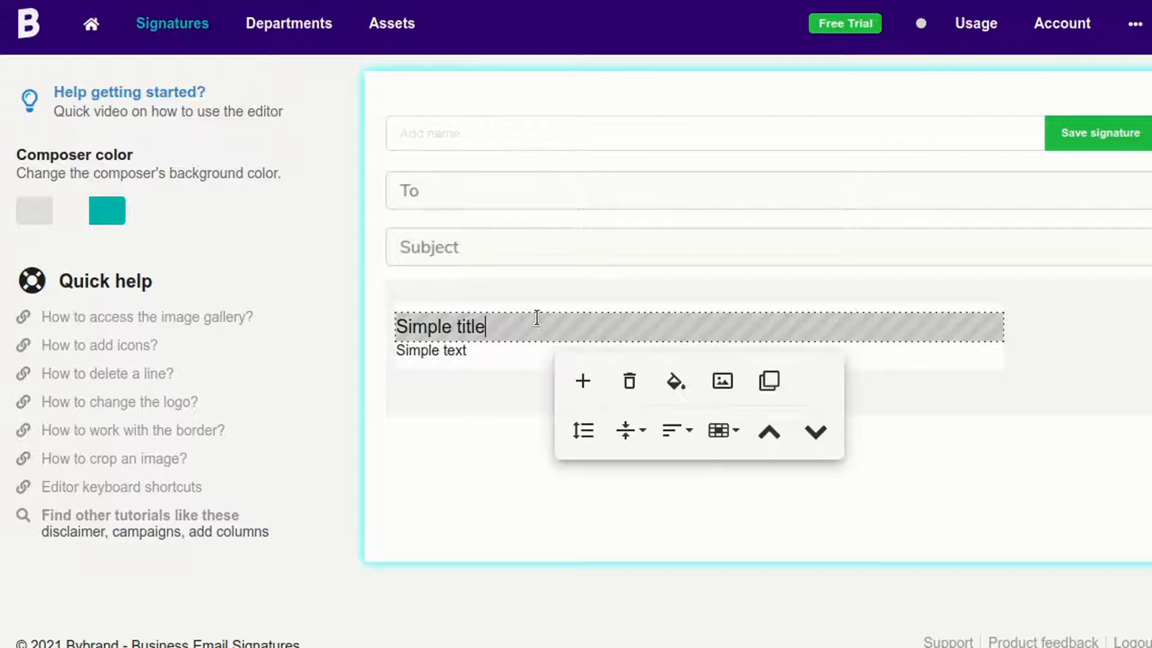
{"action": "key", "text": "shift+Home"}
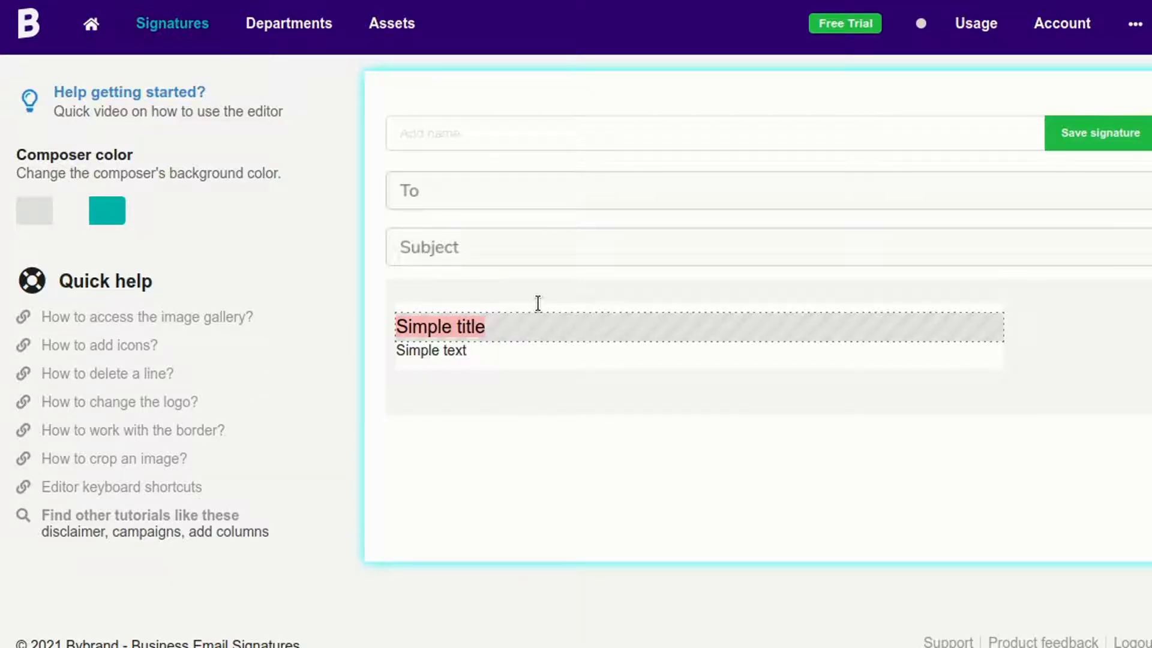
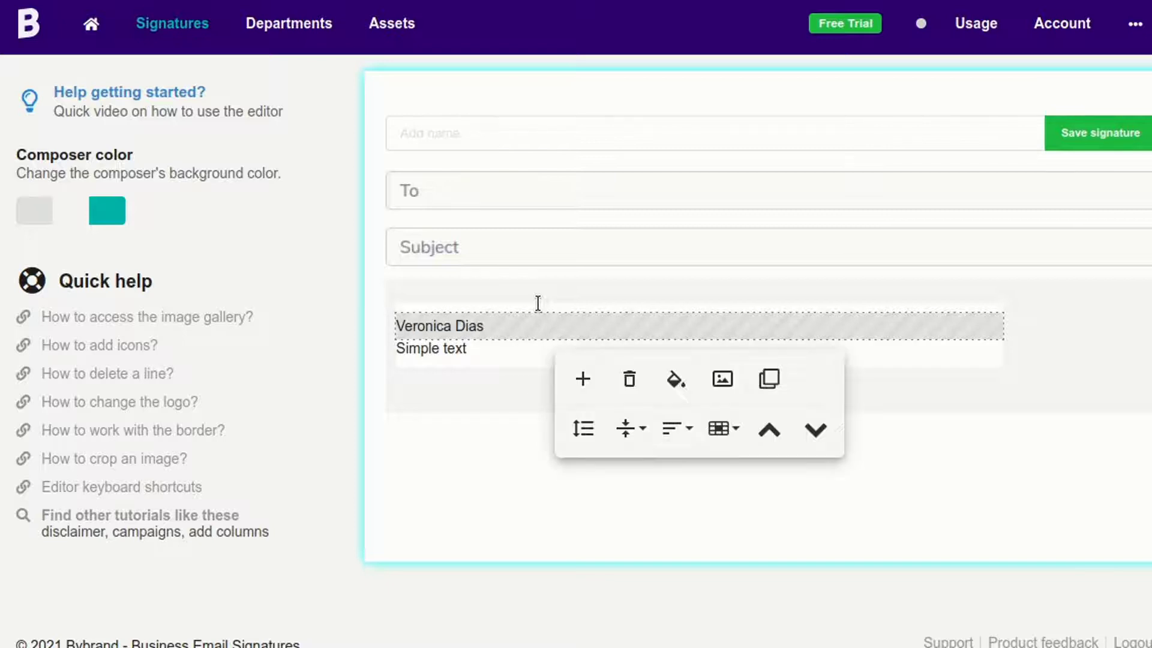
- Replace the Simple text placeholder with 'Product Manager at Bybrand Yones', correcting 'as' to 'at'
{"action": "left_click", "coordinate": [500, 346]}
{"action": "key", "text": "shift+Home"}
{"action": "key", "text": "BackSpace"}
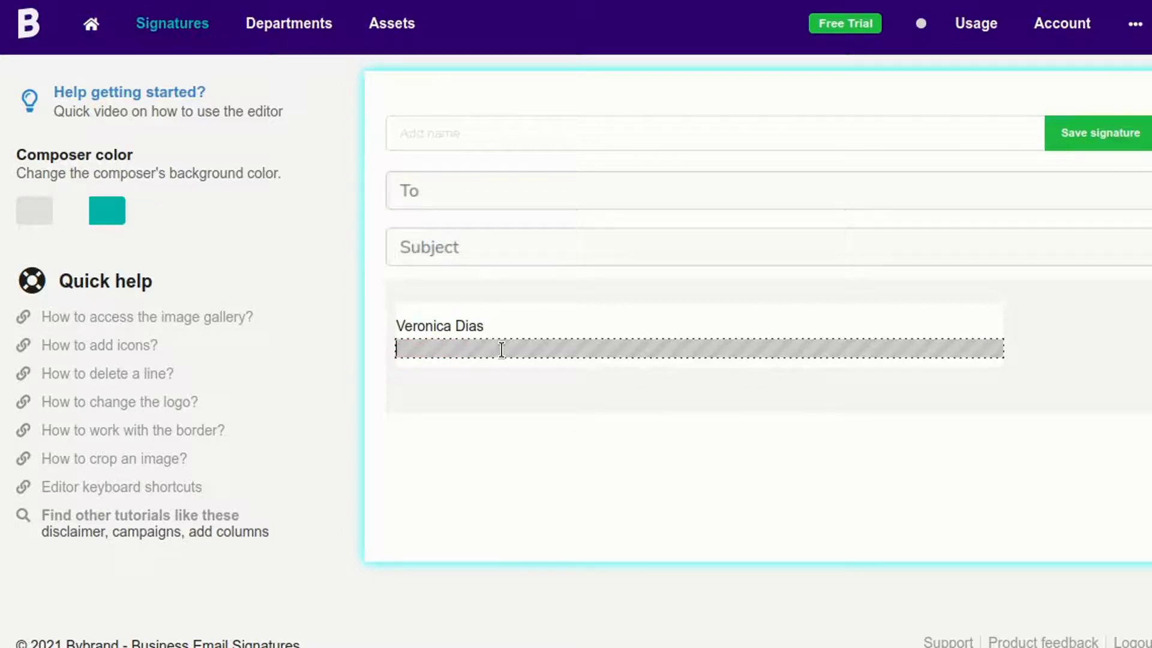
{"action": "type", "text": "Product Mana"}
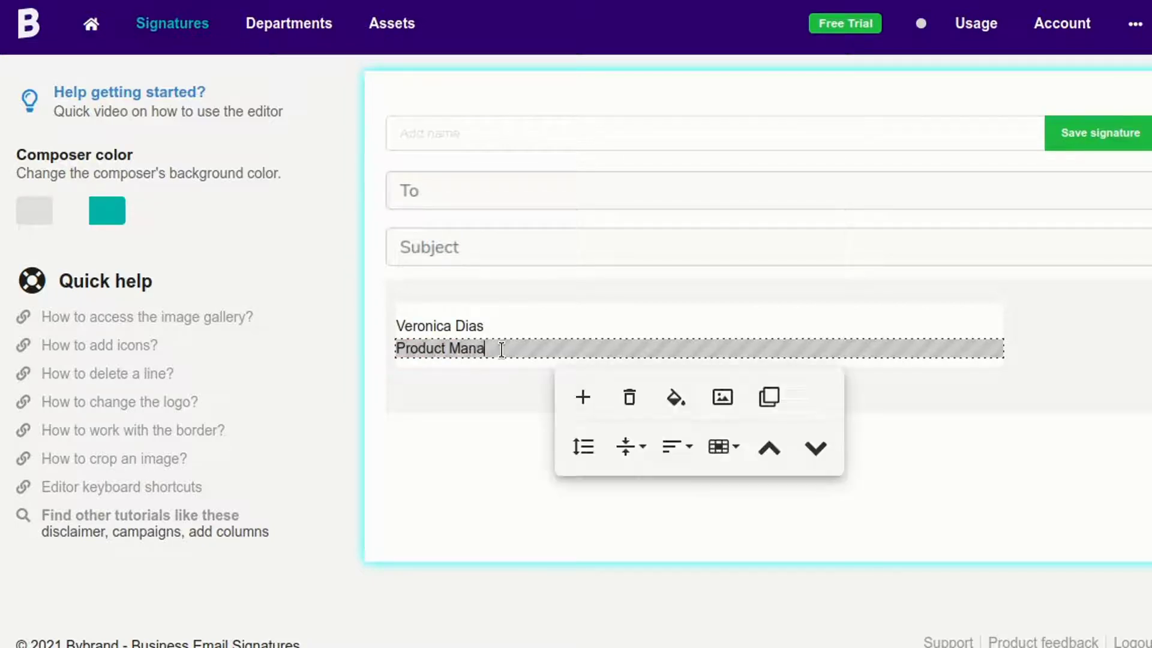
{"action": "type", "text": "ger"}
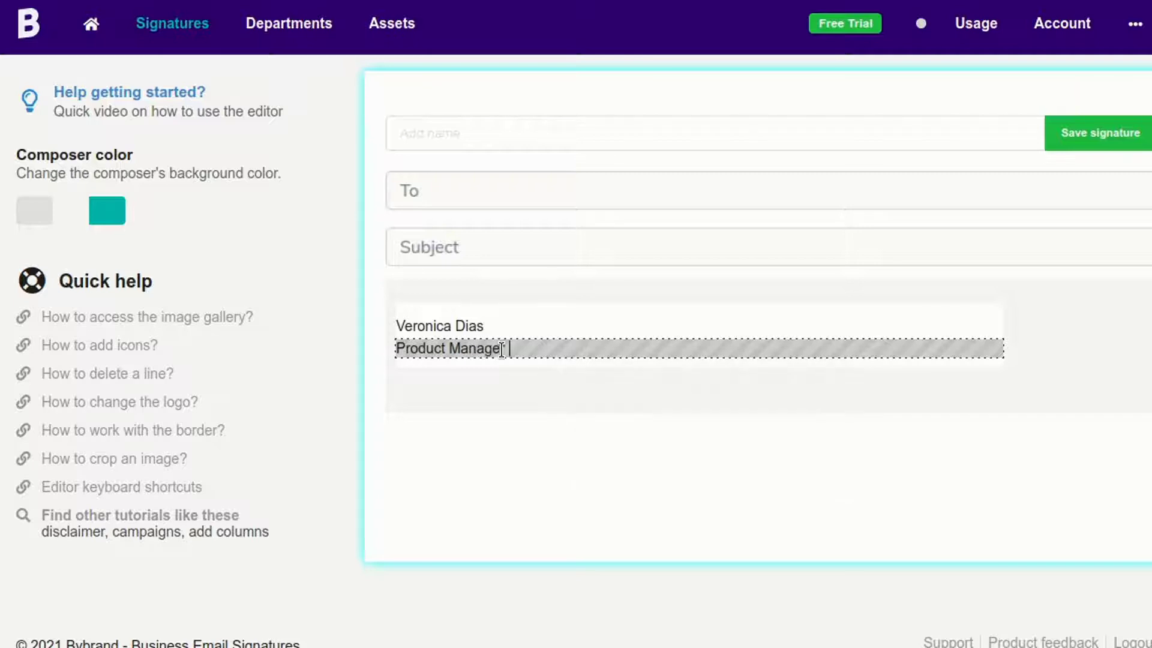
{"action": "type", "text": " as Bybrand Yones"}
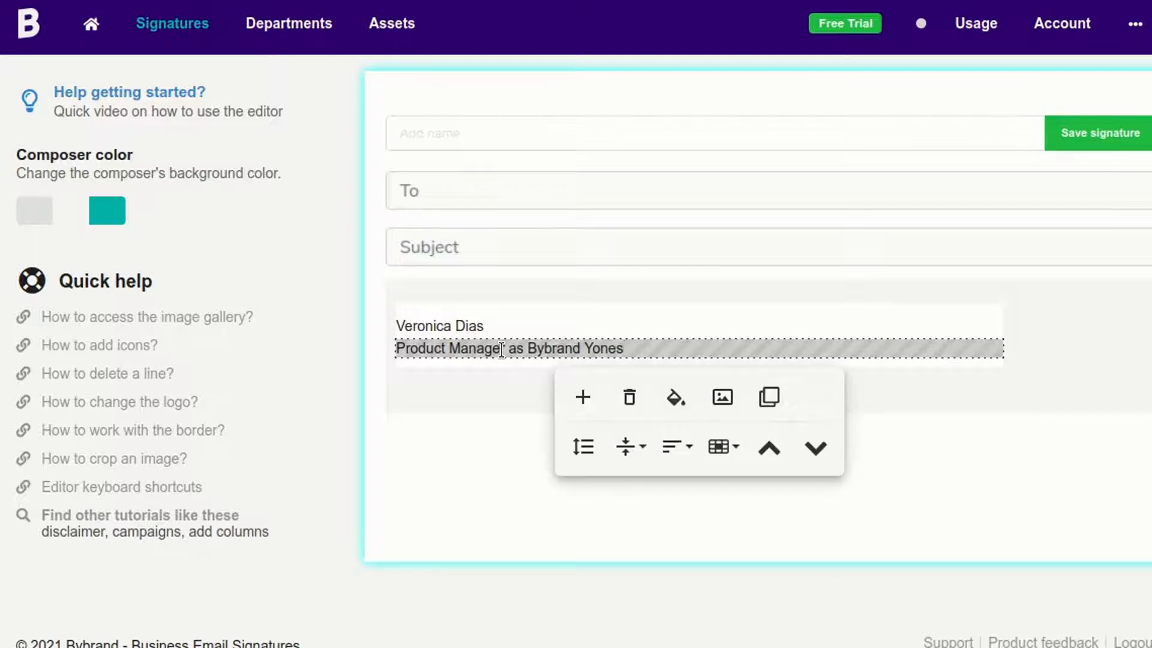
{"action": "double_click", "coordinate": [514, 349]}
{"action": "type", "text": "at"}
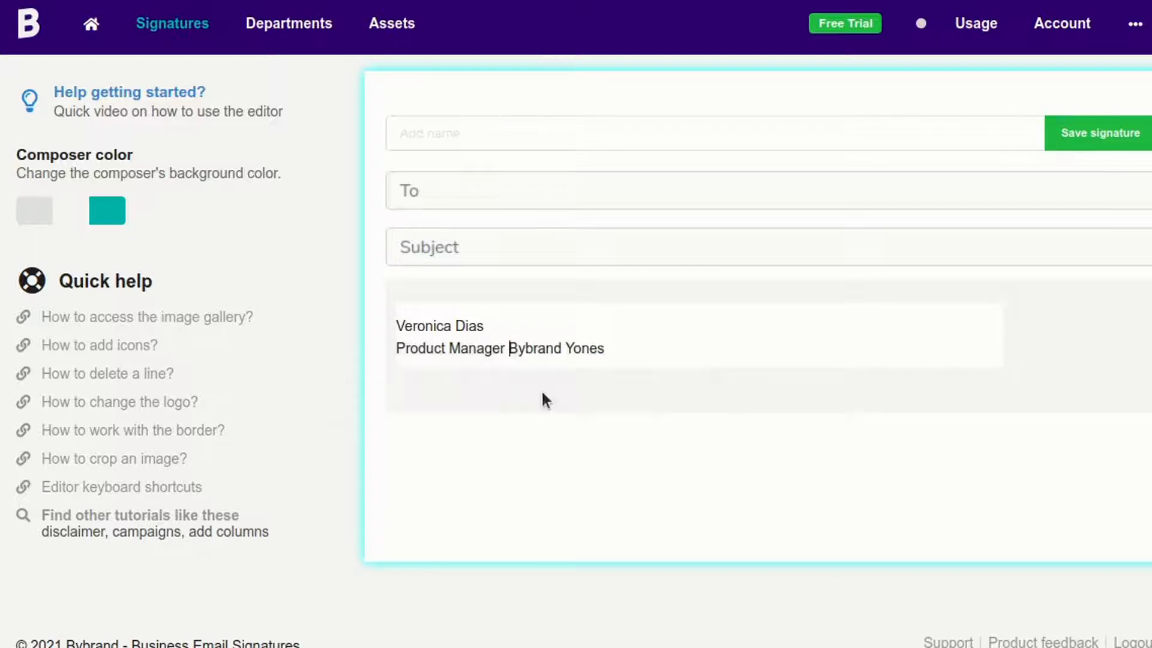
- Make the name line bold at font size 20
{"action": "left_click", "coordinate": [514, 323]}
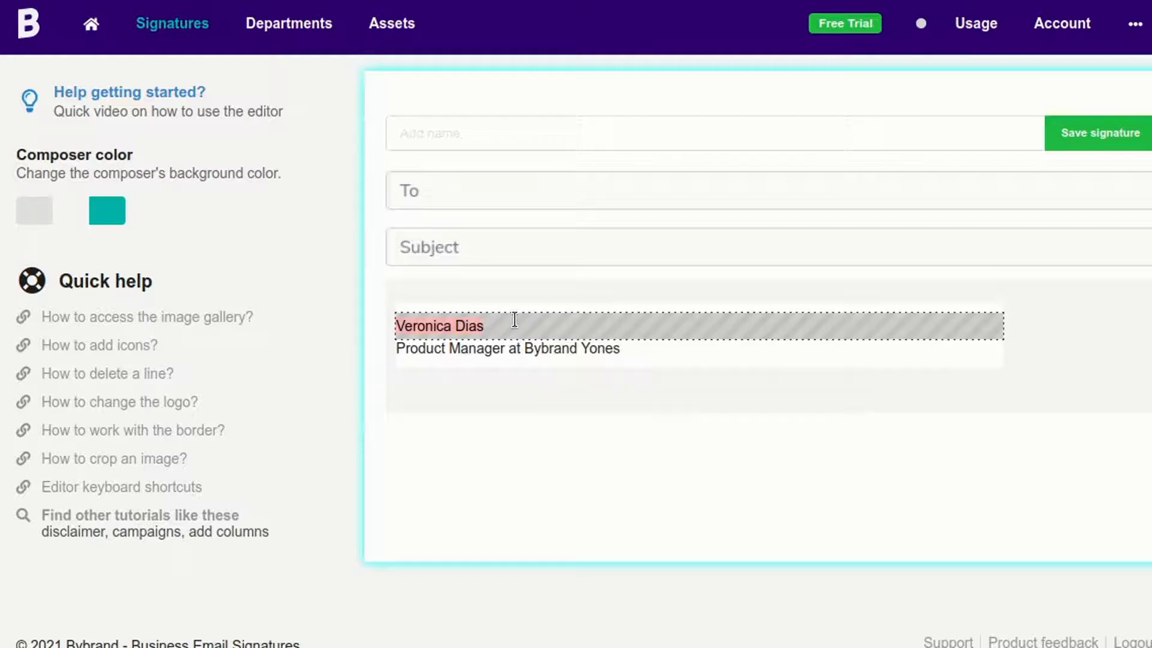
{"action": "left_click", "coordinate": [292, 366]}
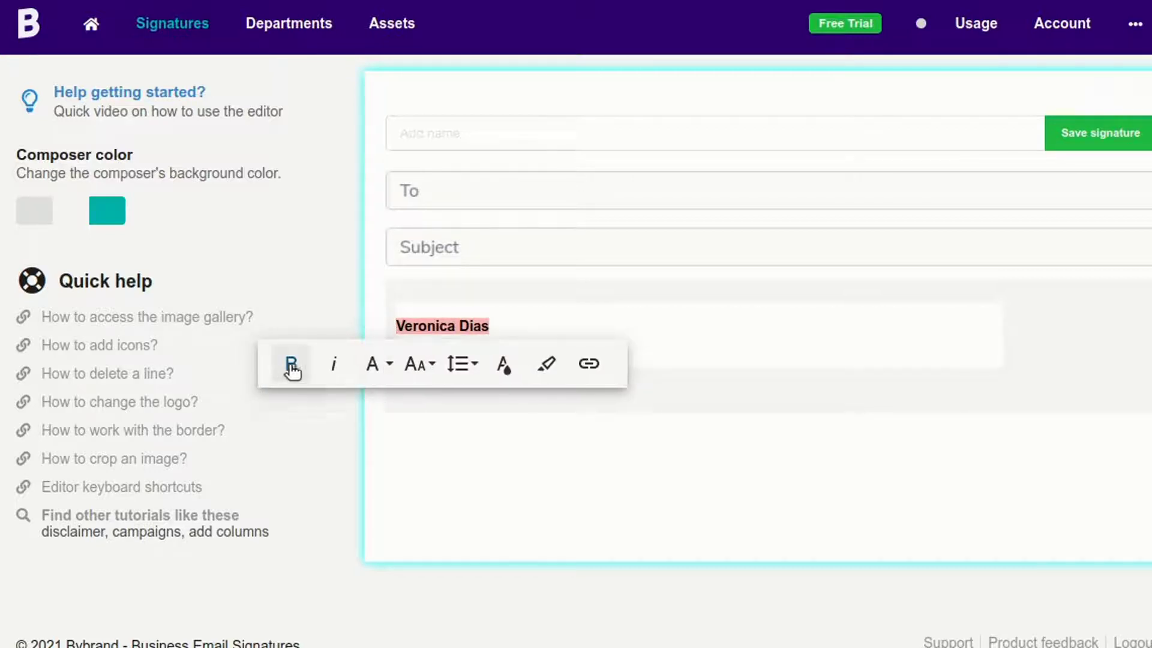
{"action": "left_click", "coordinate": [378, 364]}
{"action": "left_click", "coordinate": [414, 367]}
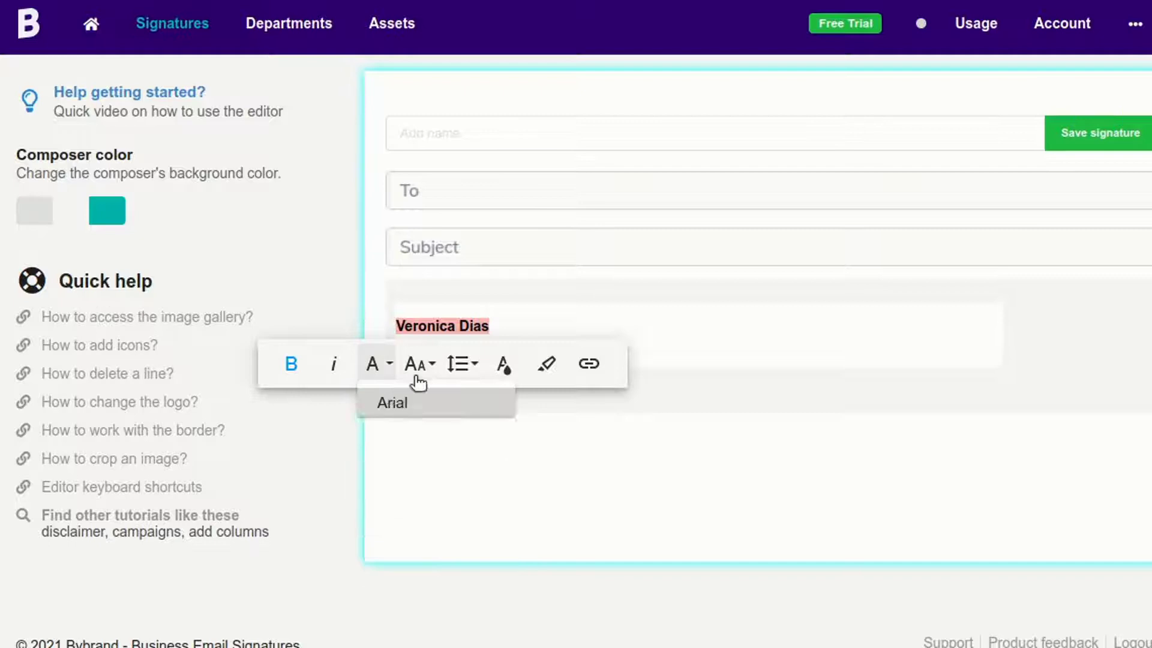
{"action": "left_click", "coordinate": [438, 513]}
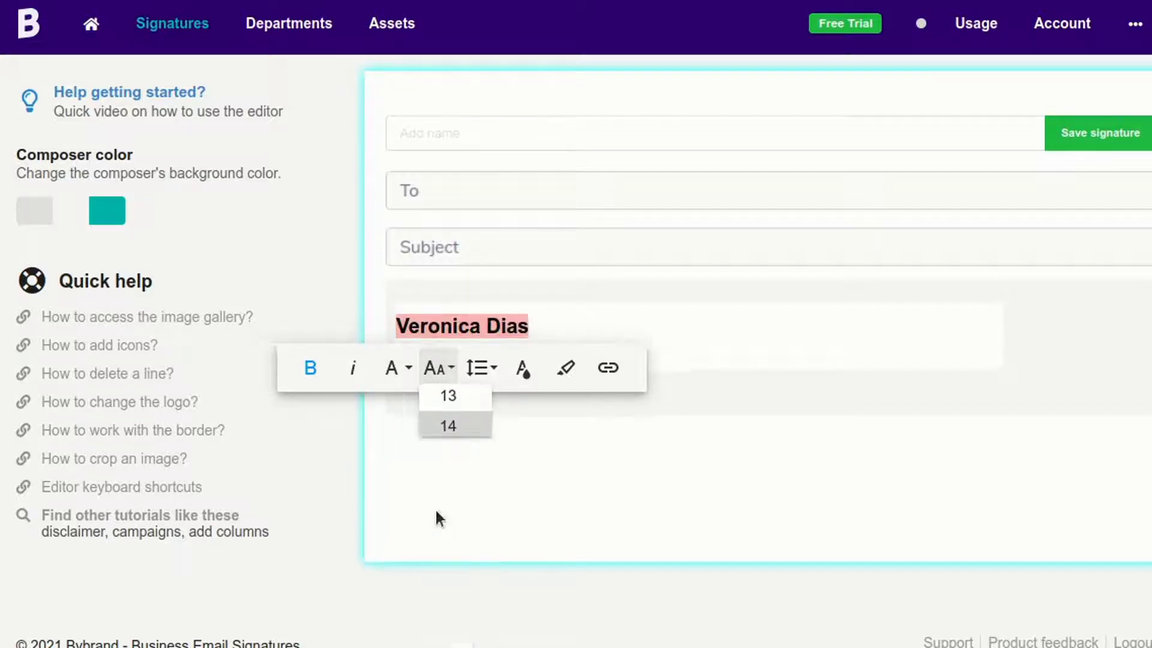
{"action": "left_click", "coordinate": [671, 348]}
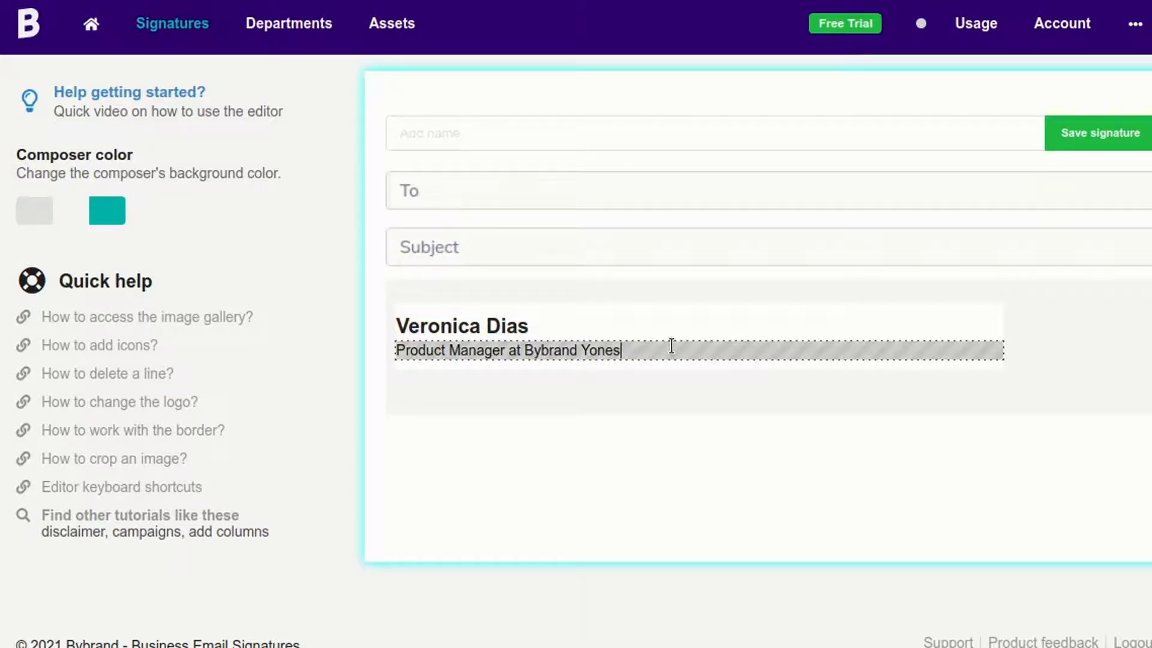
{"action": "left_click", "coordinate": [583, 398]}
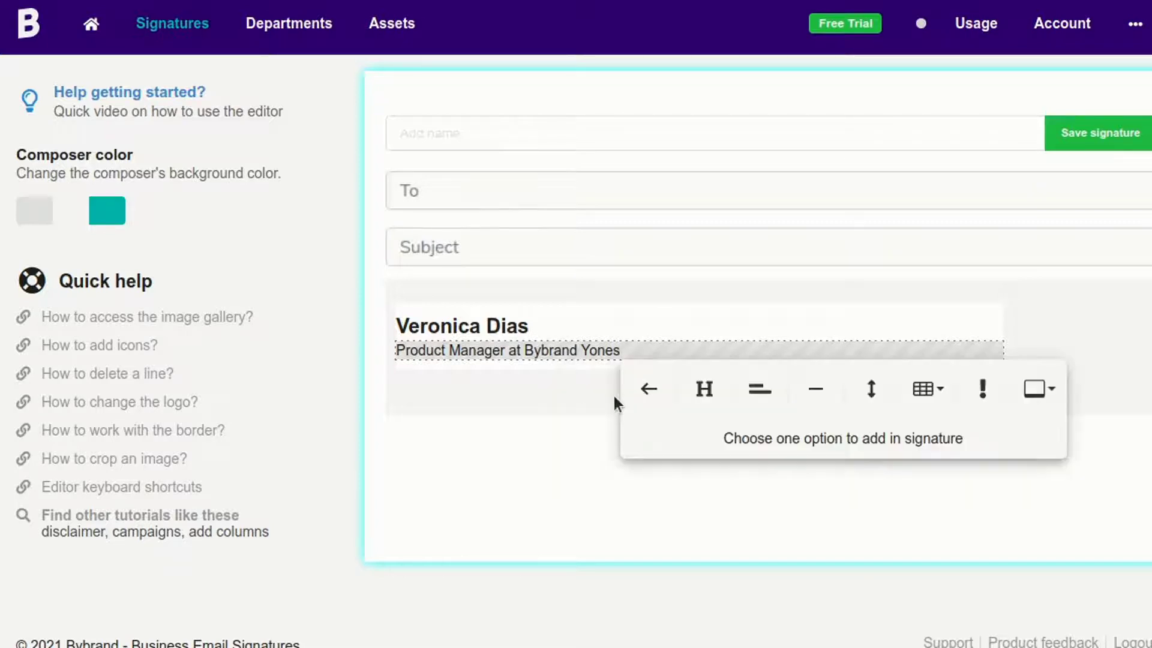
- Insert a 30/70 two-column row and delete the 'Column 30%' placeholder
{"action": "left_click", "coordinate": [927, 389]}
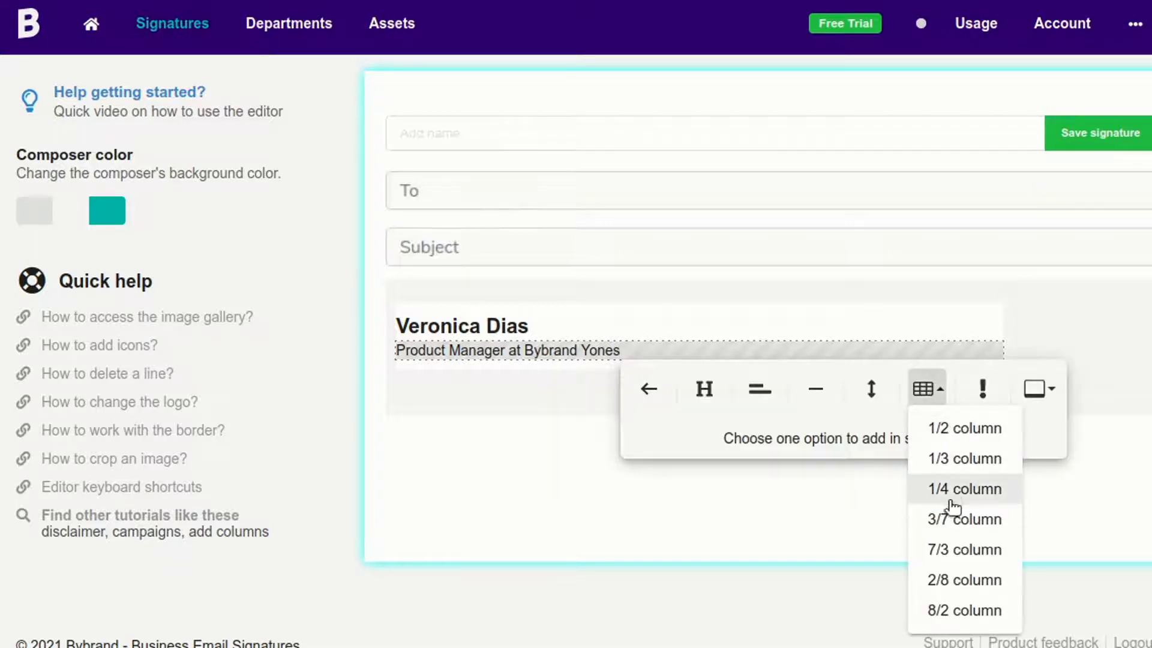
{"action": "left_click", "coordinate": [956, 520]}
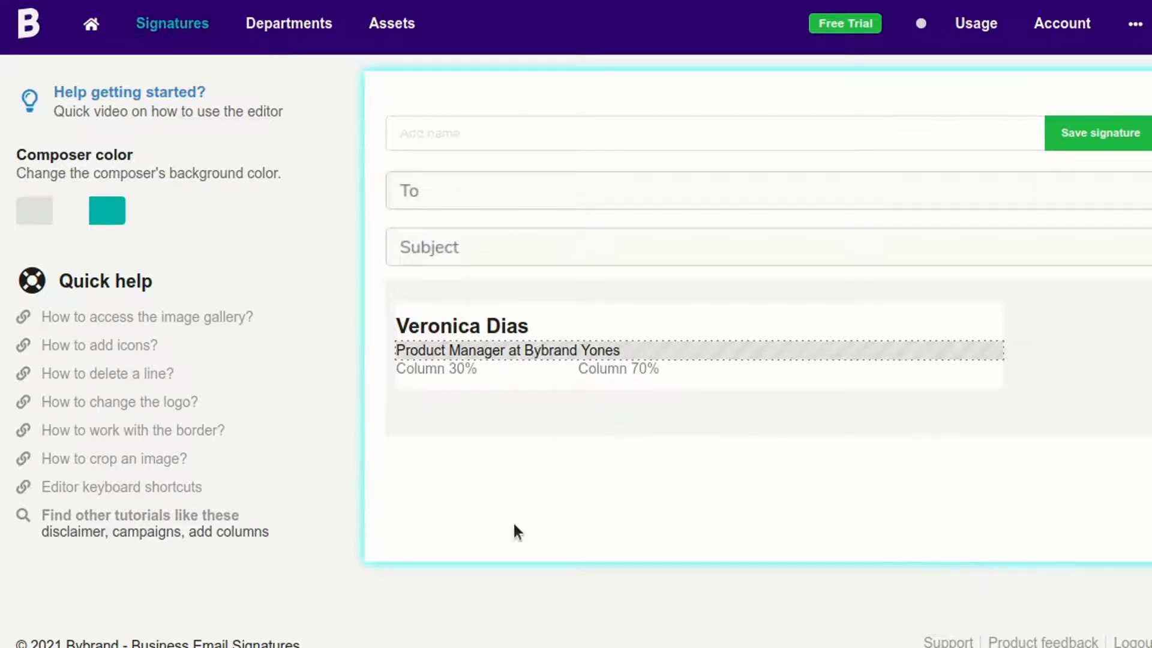
{"action": "left_click", "coordinate": [527, 367]}
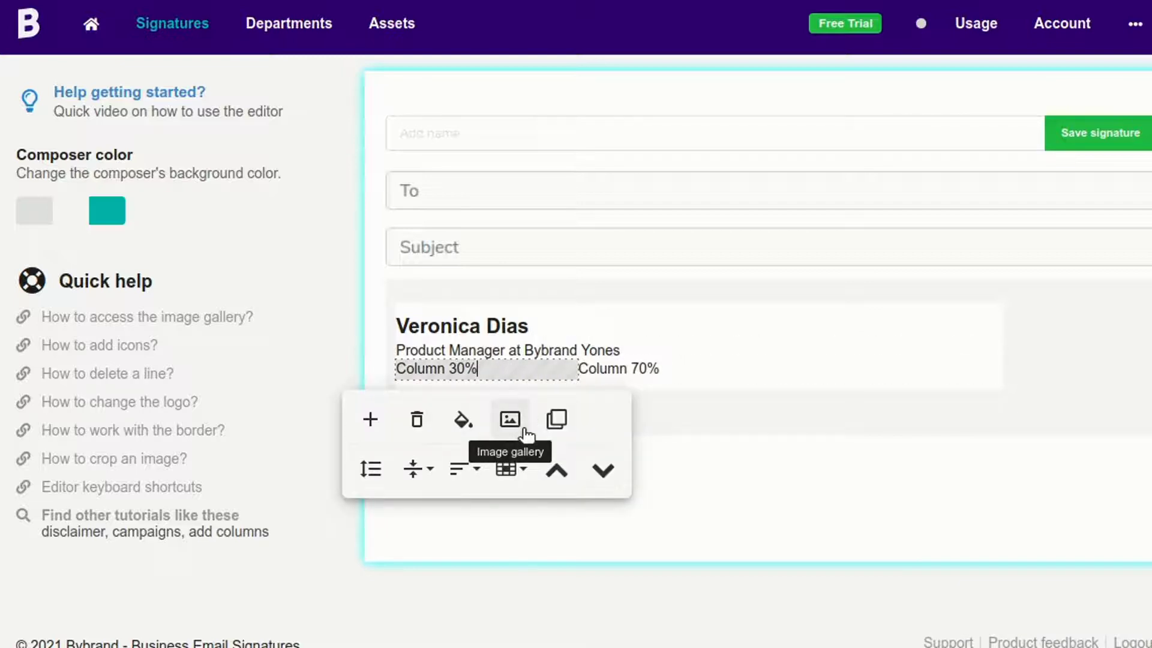
{"action": "left_click", "coordinate": [721, 367]}
{"action": "left_click", "coordinate": [480, 367]}
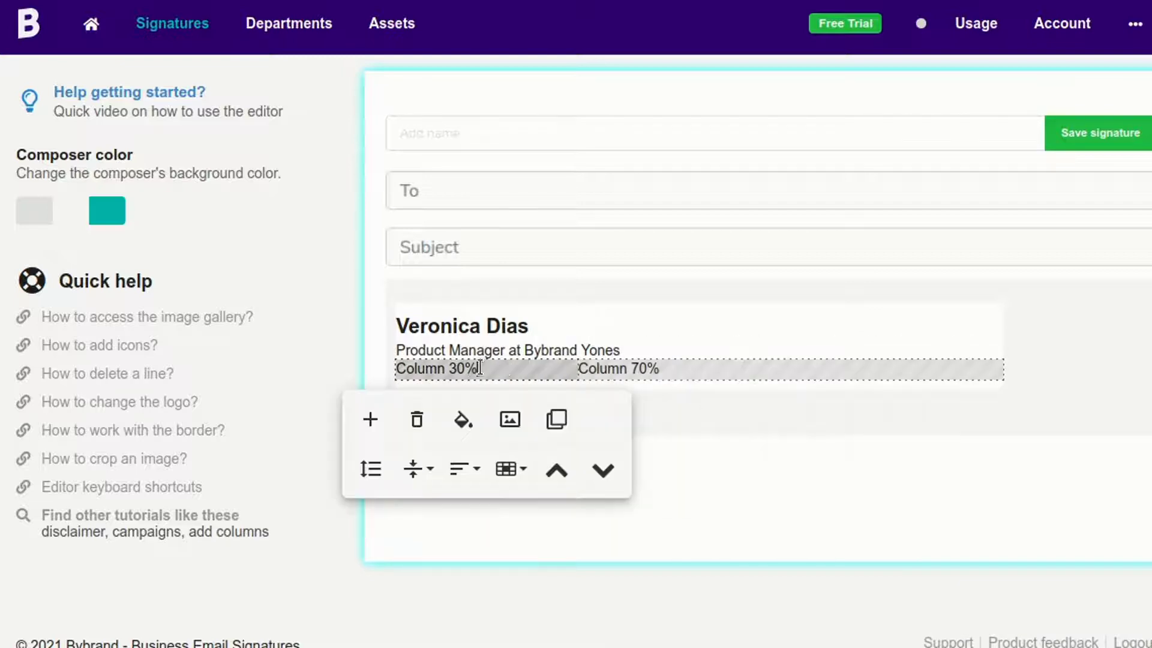
{"action": "triple_click", "coordinate": [509, 364]}
{"action": "key", "text": "BackSpace"}
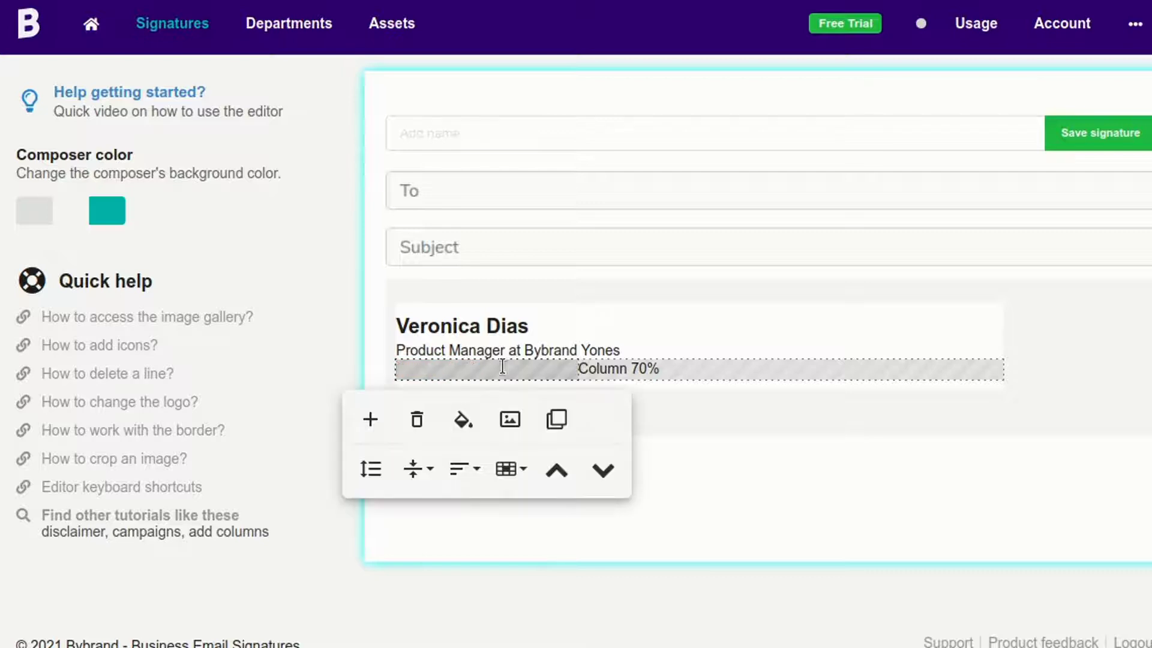
- Place the green BY law-firm logo from the image gallery in the left column and shrink it
{"action": "left_click", "coordinate": [509, 419]}
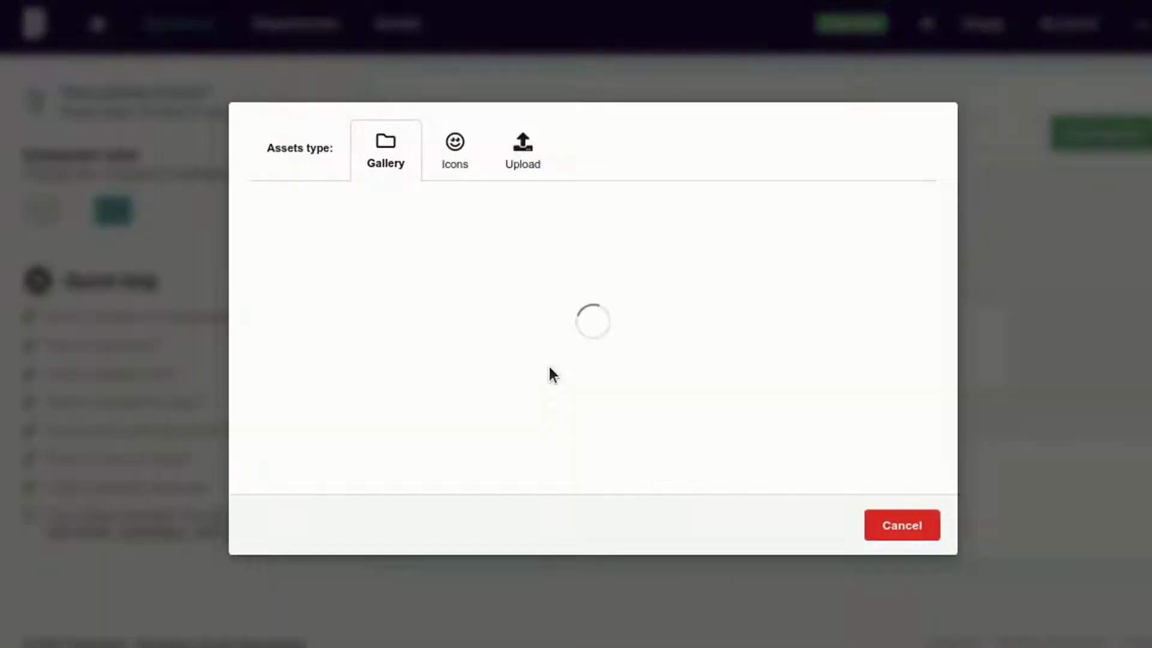
{"action": "scroll", "coordinate": [600, 351], "scroll_direction": "down", "scroll_amount": 10}
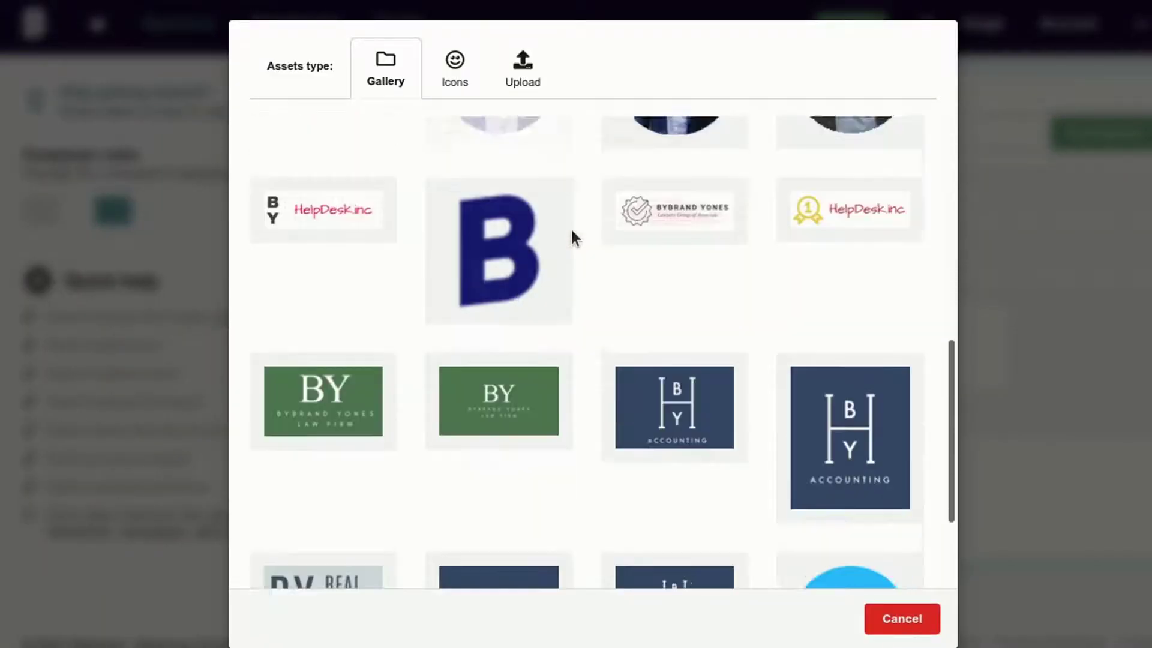
{"action": "left_click", "coordinate": [325, 312]}
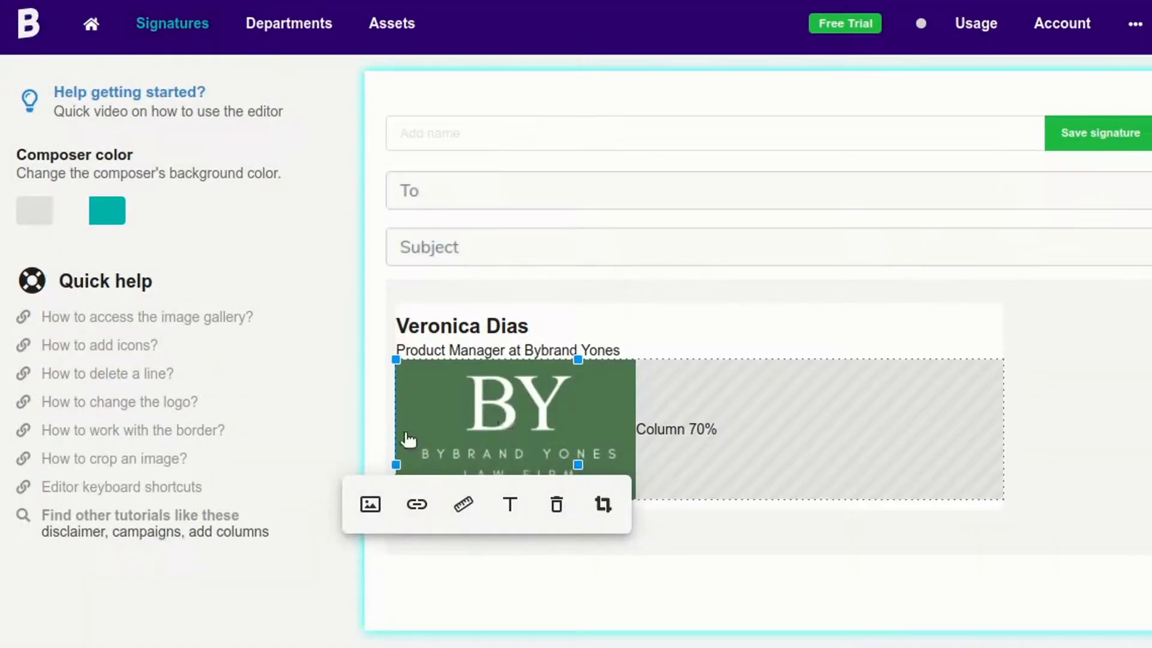
{"action": "left_click", "coordinate": [507, 418]}
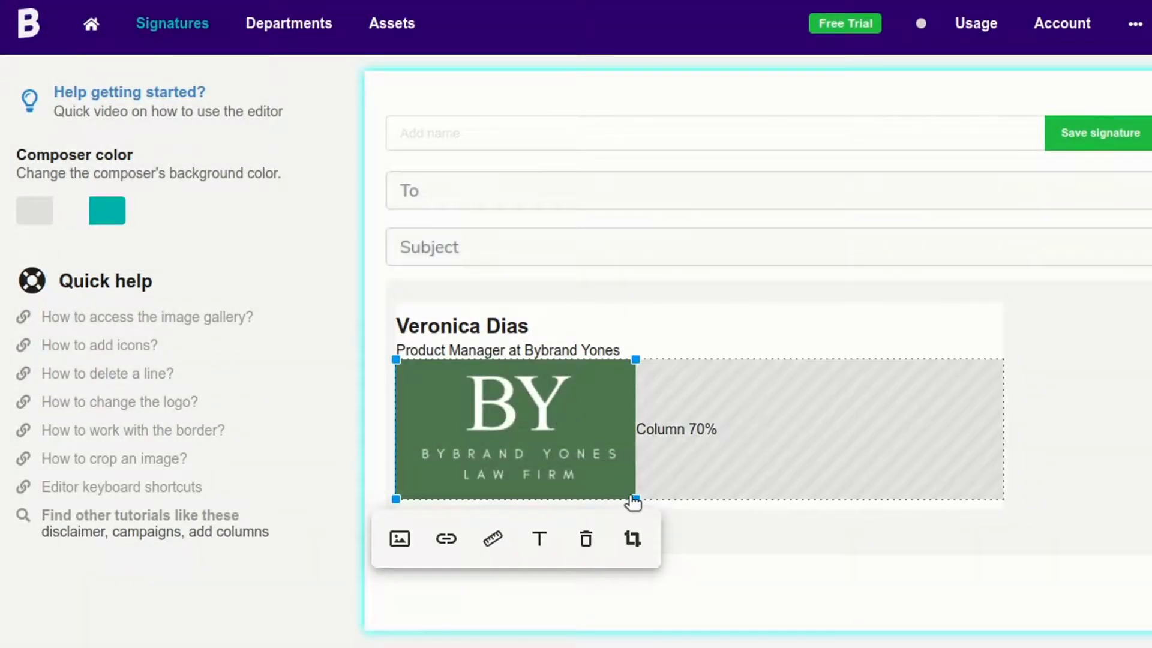
{"action": "left_click_drag", "start_coordinate": [629, 494], "coordinate": [561, 462]}
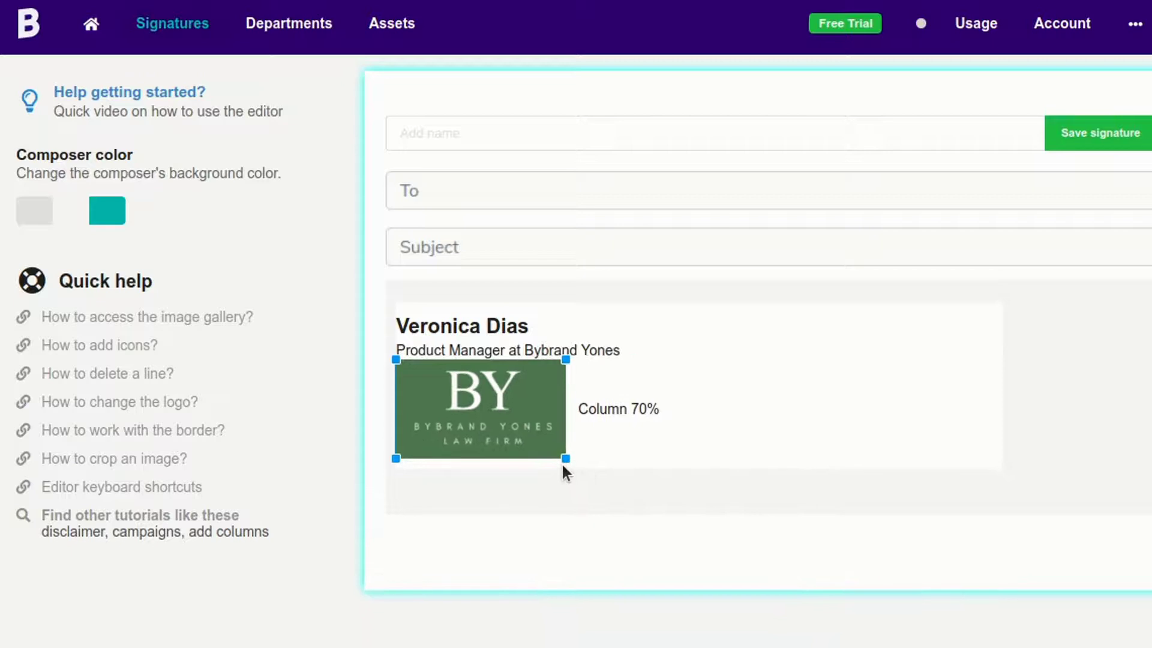
{"action": "left_click", "coordinate": [673, 343]}
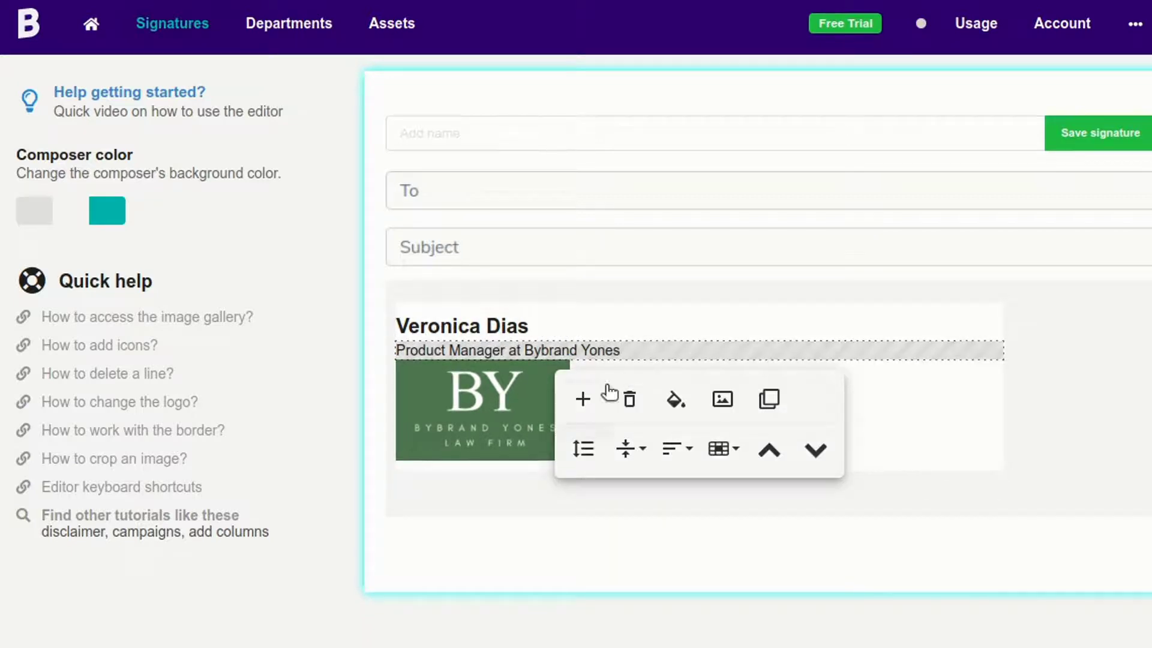
- Add a Space below the job title and top-align the column row
{"action": "left_click", "coordinate": [582, 397]}
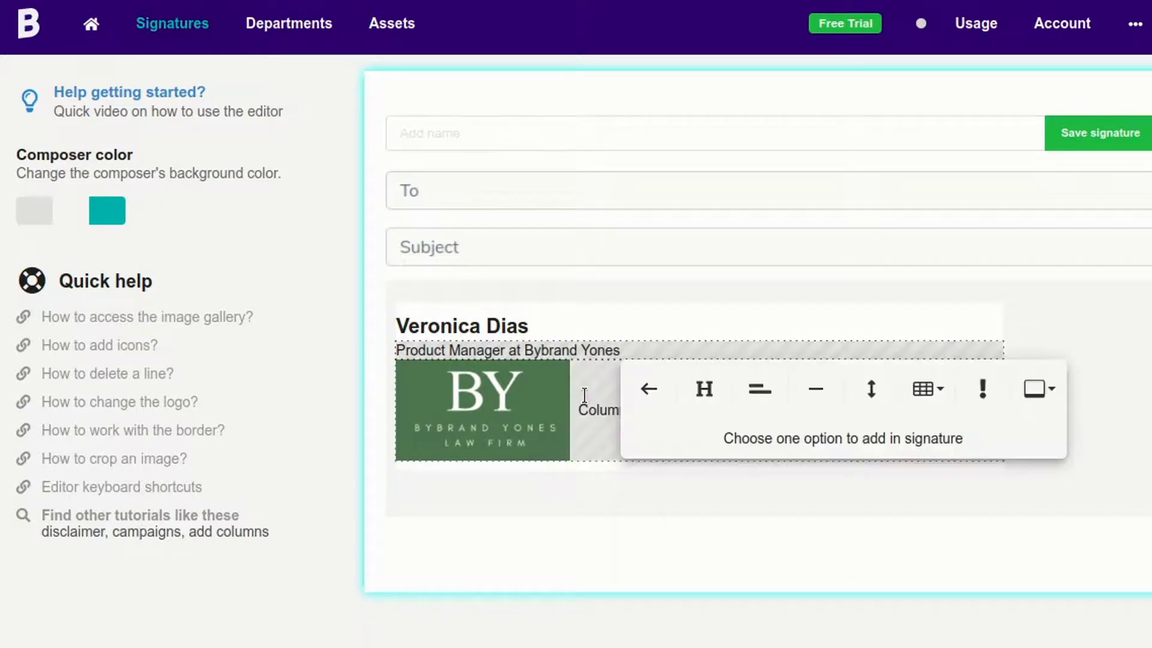
{"action": "left_click", "coordinate": [875, 390]}
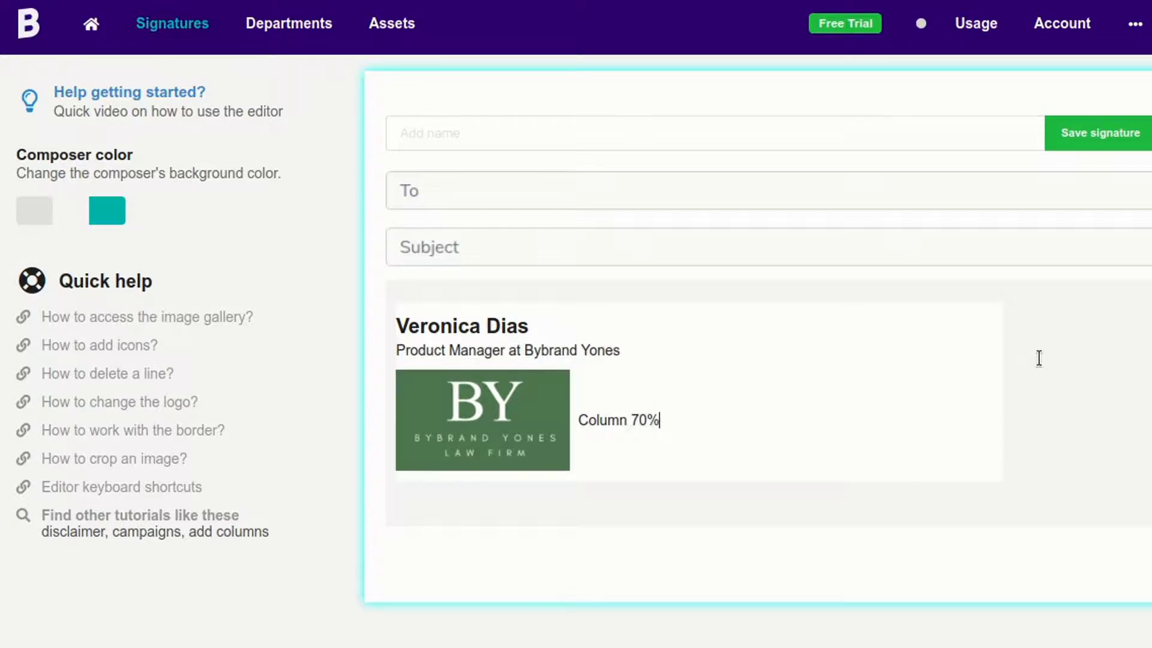
{"action": "left_click", "coordinate": [745, 416]}
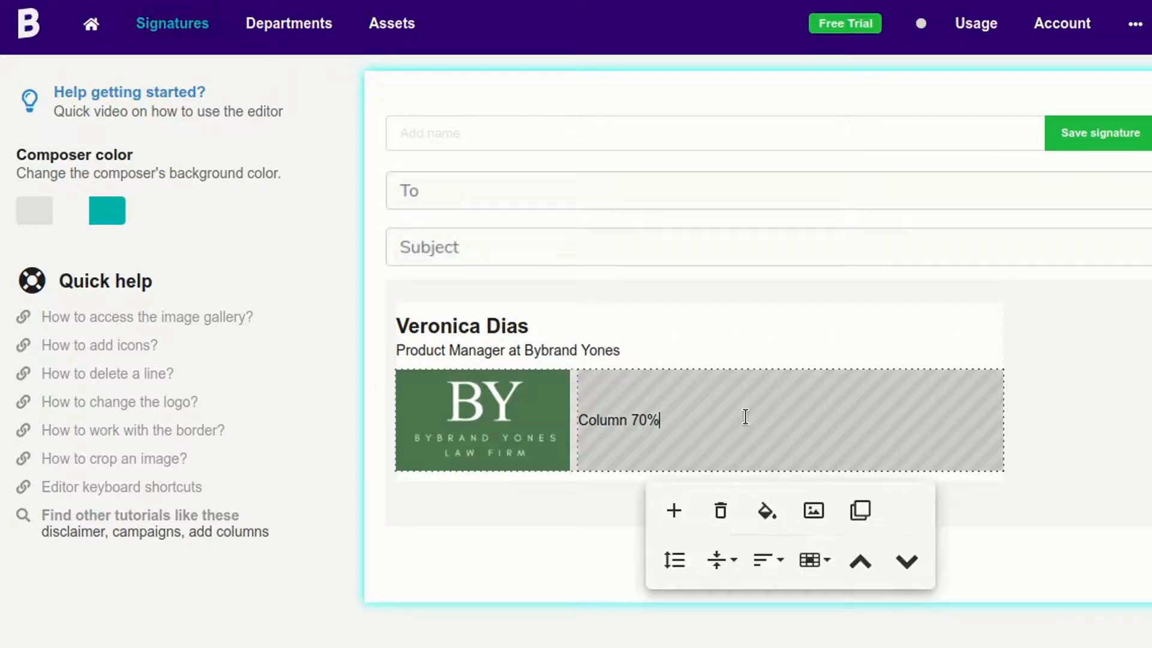
{"action": "left_click", "coordinate": [765, 563]}
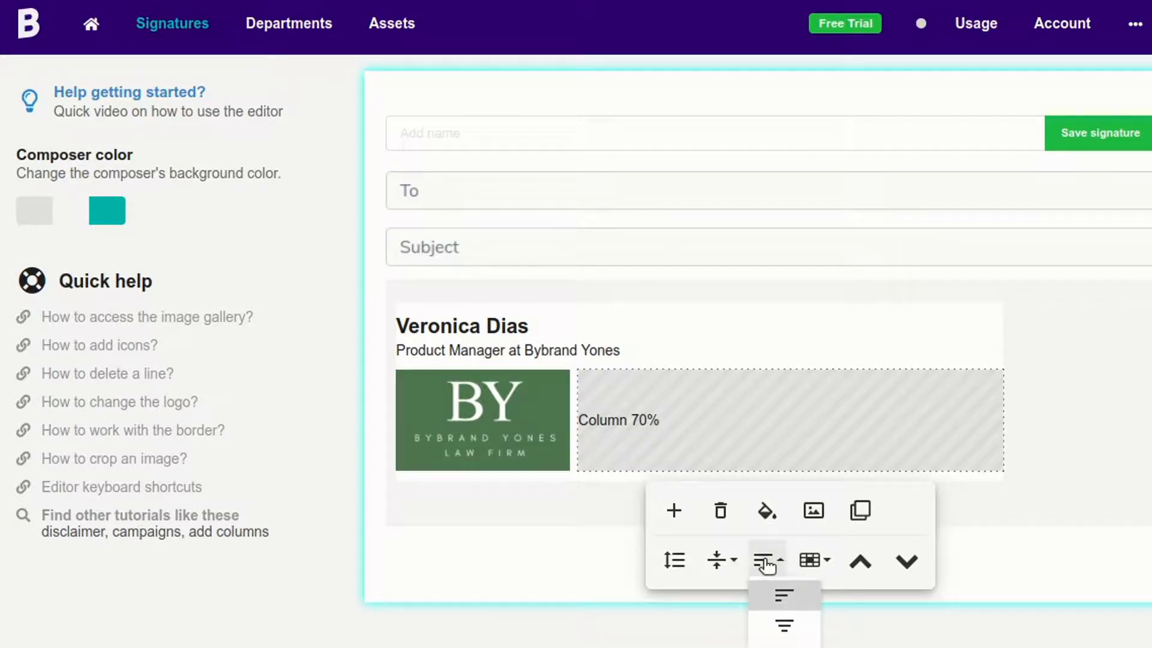
{"action": "left_click", "coordinate": [721, 560]}
{"action": "scroll", "coordinate": [730, 577], "scroll_direction": "down", "scroll_amount": 1}
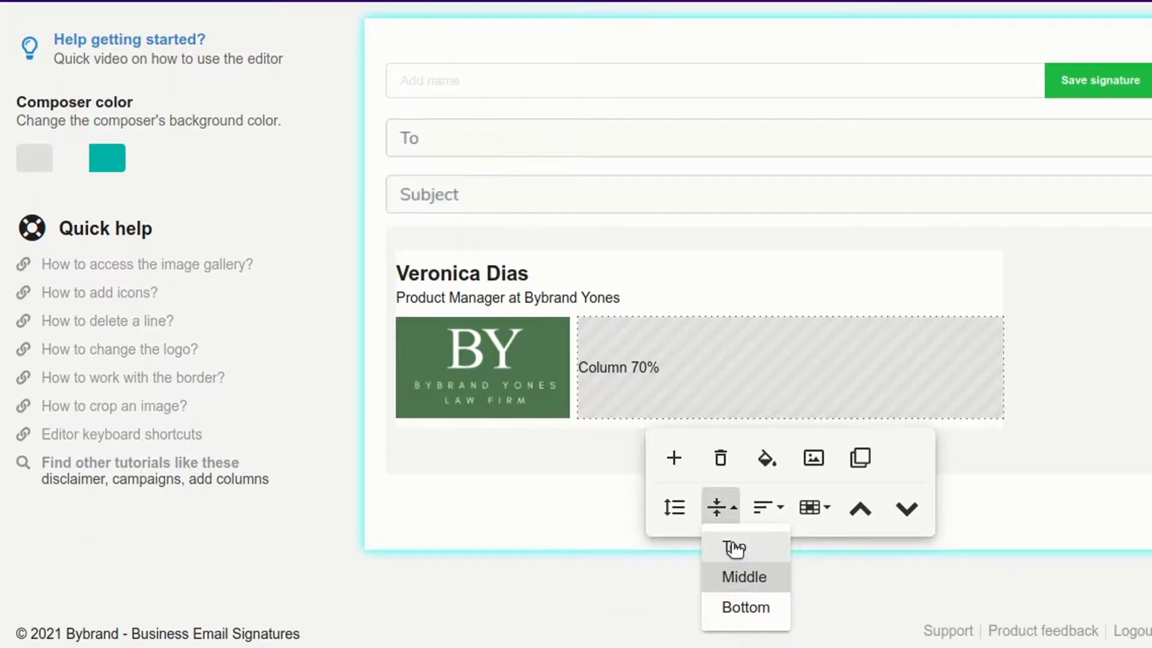
{"action": "left_click", "coordinate": [732, 545]}
- Replace 'Column 70%' with a 'Phone:' line holding the phone number, area code in parentheses
{"action": "left_click", "coordinate": [695, 333]}
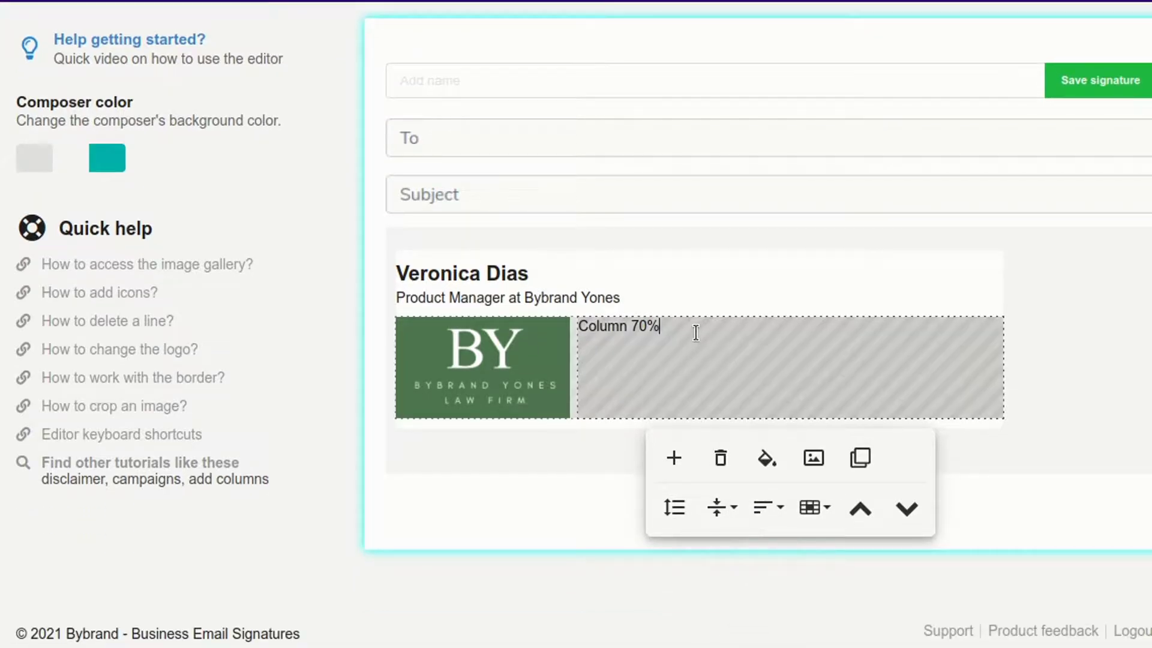
{"action": "key", "text": "shift+Home"}
{"action": "key", "text": "BackSpace"}
{"action": "type", "text": "Pho"}
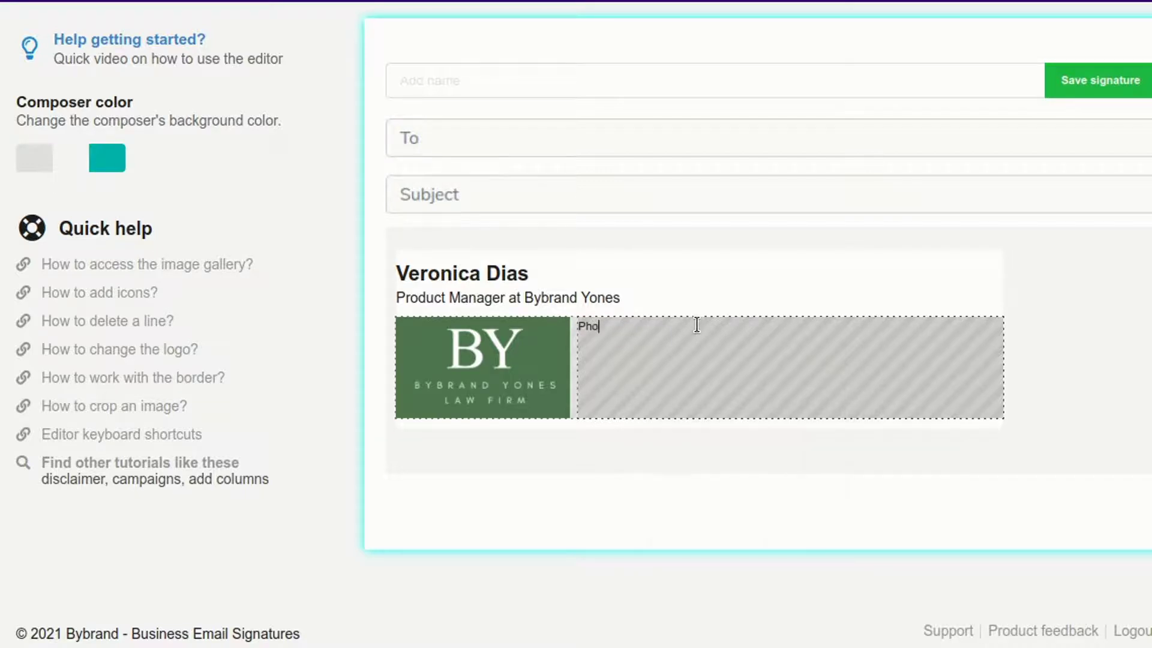
{"action": "type", "text": "ne: 3 3322 332"}
{"action": "key", "text": "Left"}
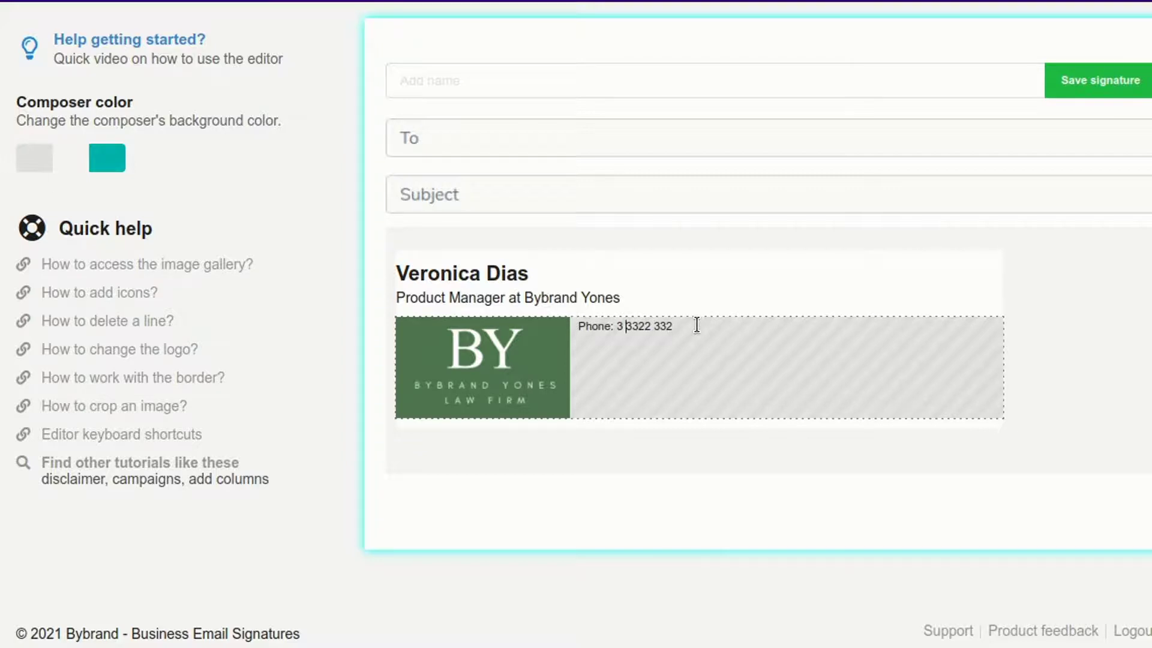
{"action": "key", "text": "BackSpace"}
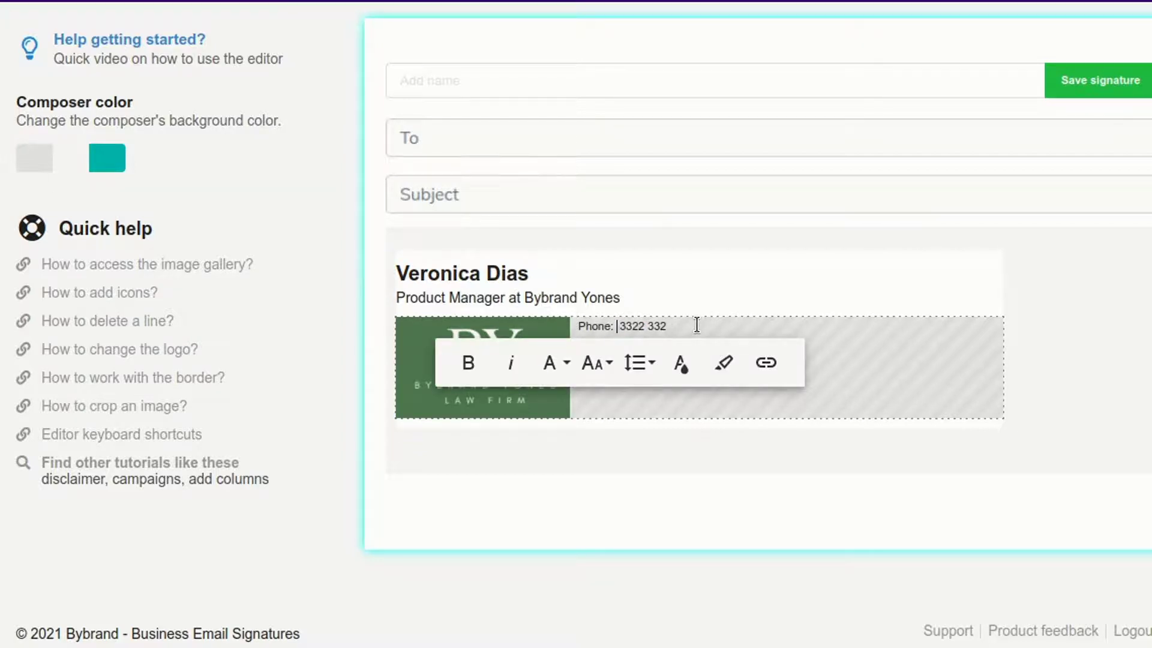
{"action": "type", "text": "()"}
{"action": "key", "text": "Left"}
{"action": "type", "text": "3"}
{"action": "key", "text": "Right"}
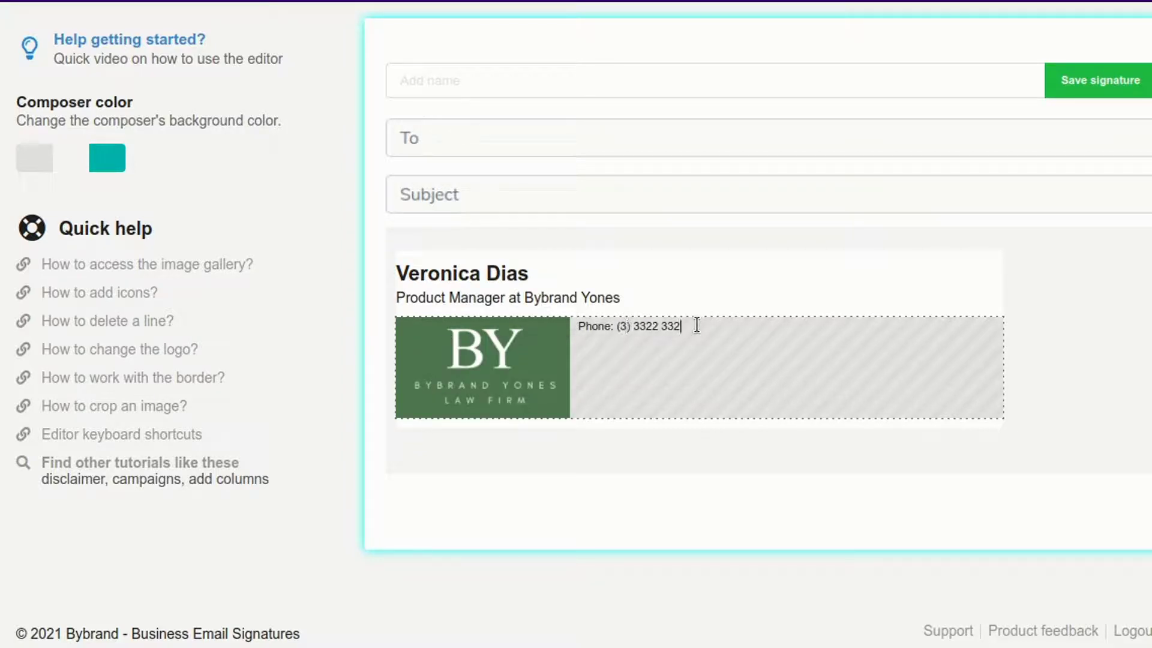
- Set the phone line's text size to 14
{"action": "triple_click", "coordinate": [697, 325]}
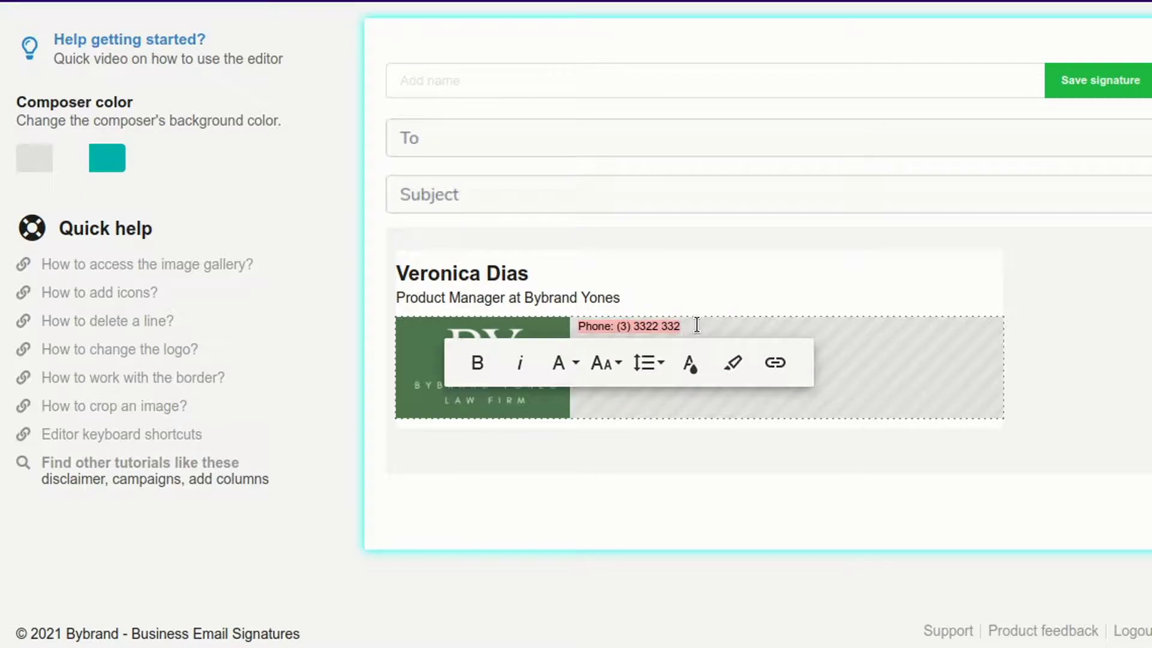
{"action": "left_click", "coordinate": [604, 365]}
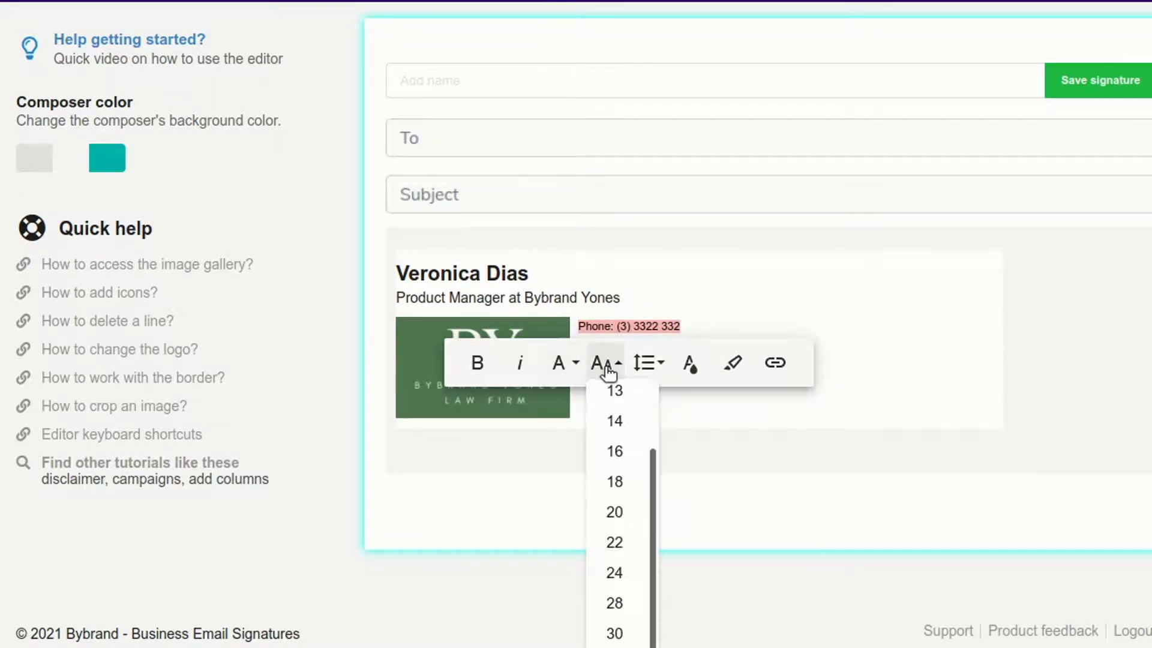
{"action": "left_click", "coordinate": [615, 421]}
{"action": "left_click", "coordinate": [630, 446]}
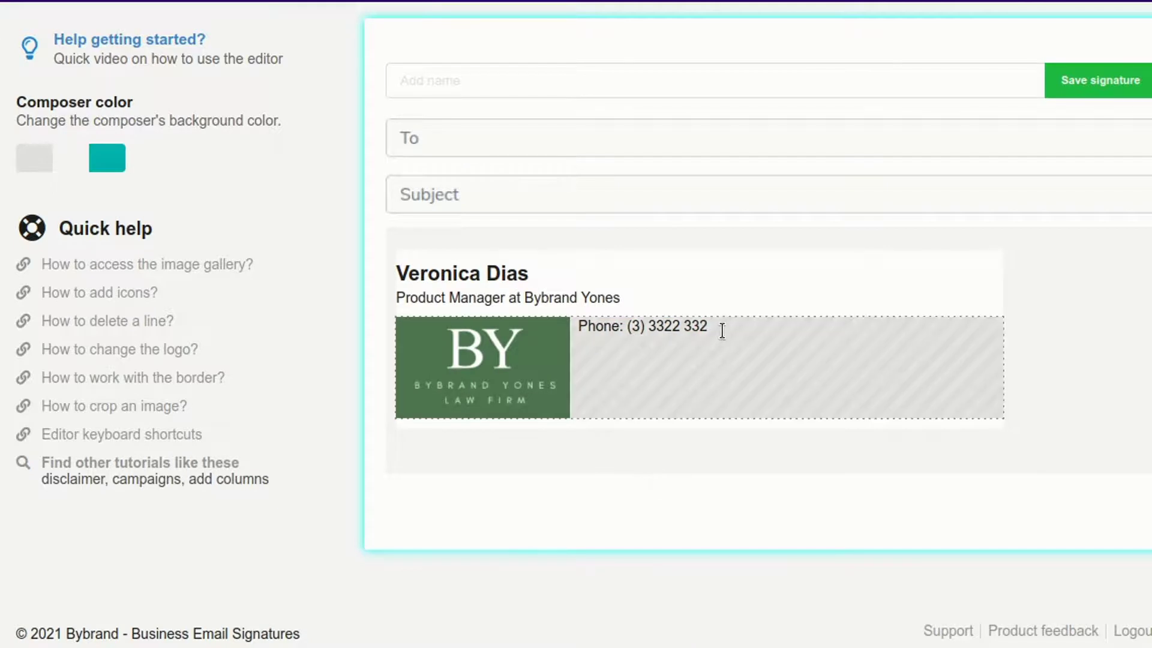
- Add an 'email:' line with the e-mail address and lowercase the 'phone' label
{"action": "left_click", "coordinate": [627, 327]}
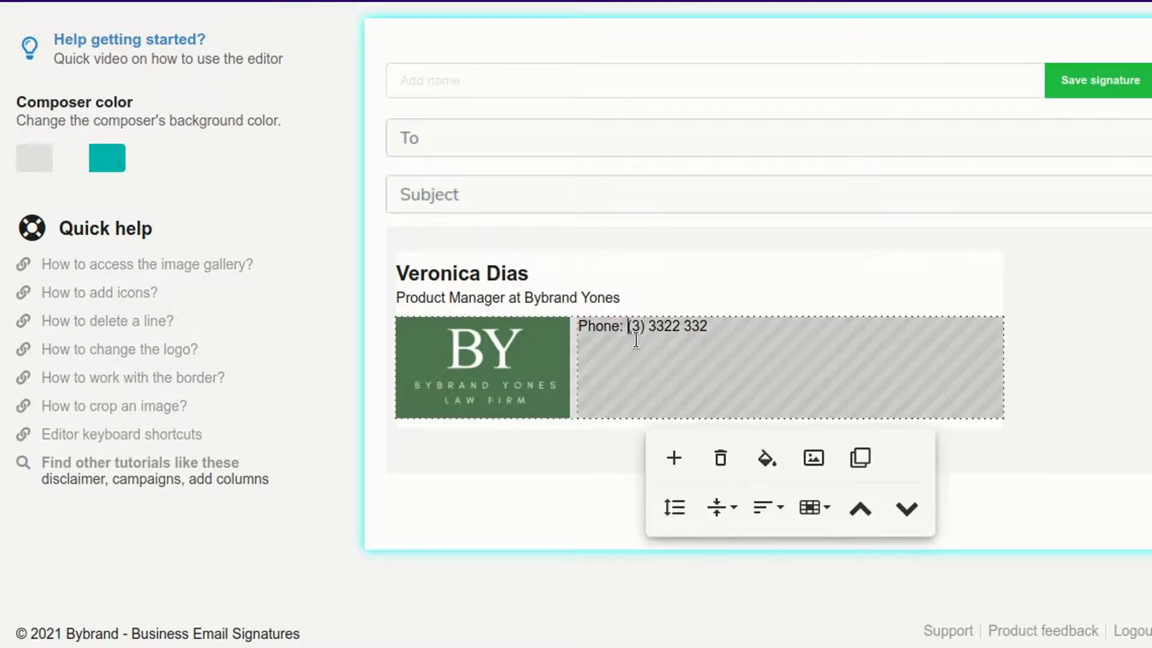
{"action": "left_click", "coordinate": [759, 328]}
{"action": "key", "text": "Return"}
{"action": "type", "text": "E"}
{"action": "key", "text": "BackSpace"}
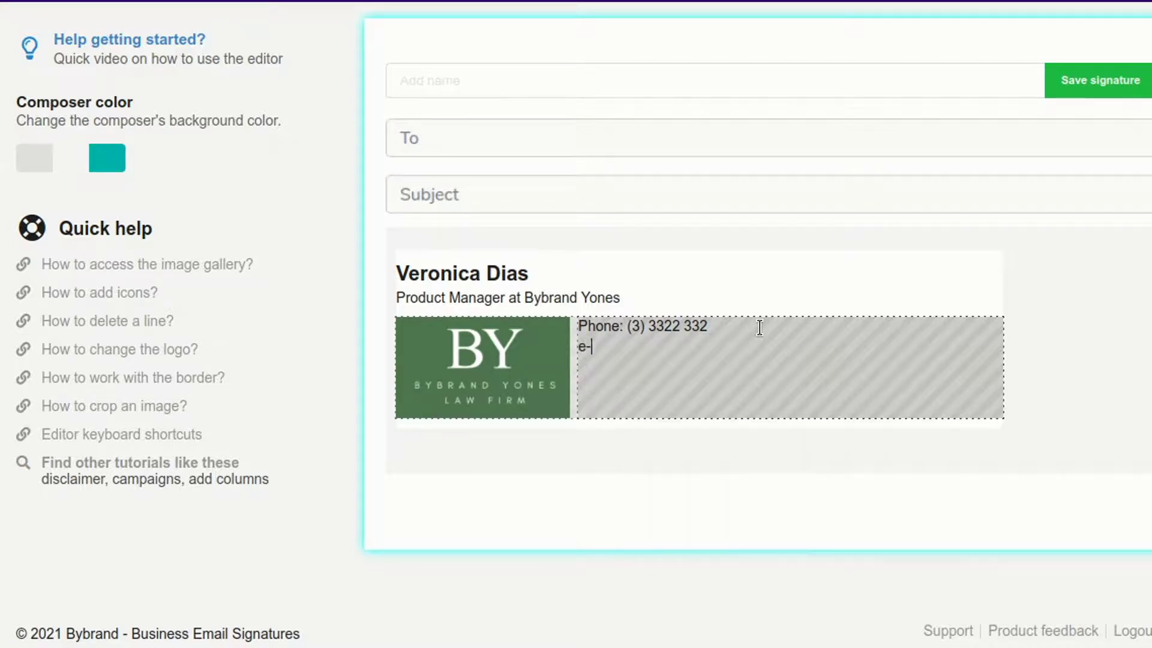
{"action": "type", "text": "e-mail:"}
{"action": "key", "text": "Left"}
{"action": "key", "text": "Left"}
{"action": "key", "text": "Left"}
{"action": "key", "text": "Left"}
{"action": "key", "text": "Left"}
{"action": "key", "text": "BackSpace"}
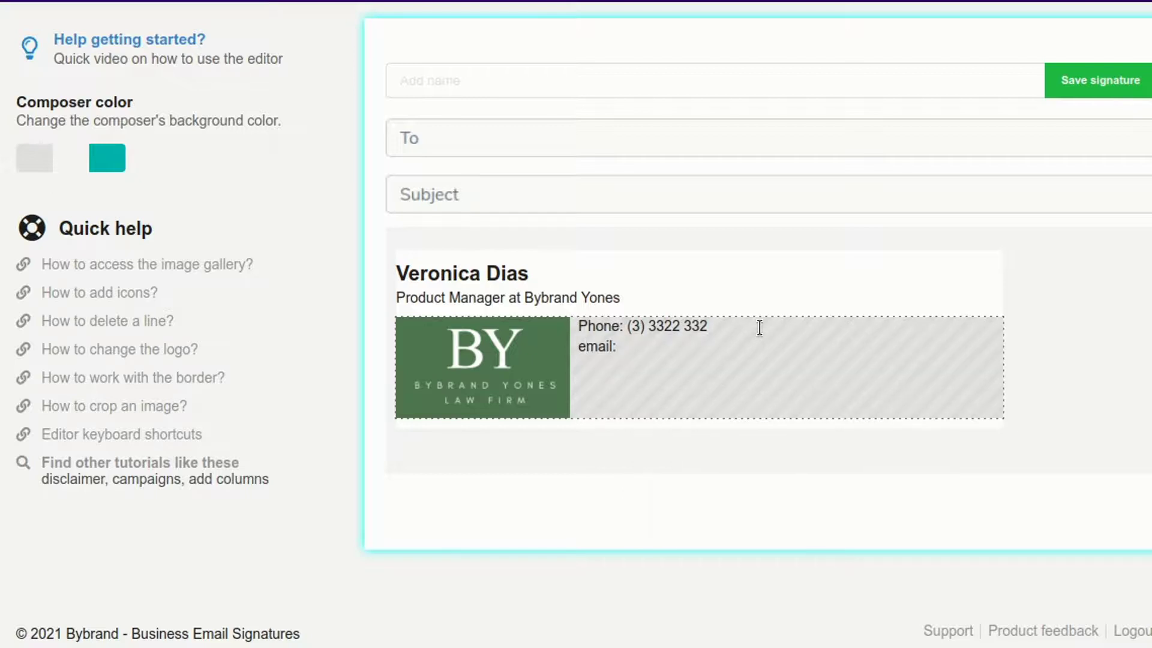
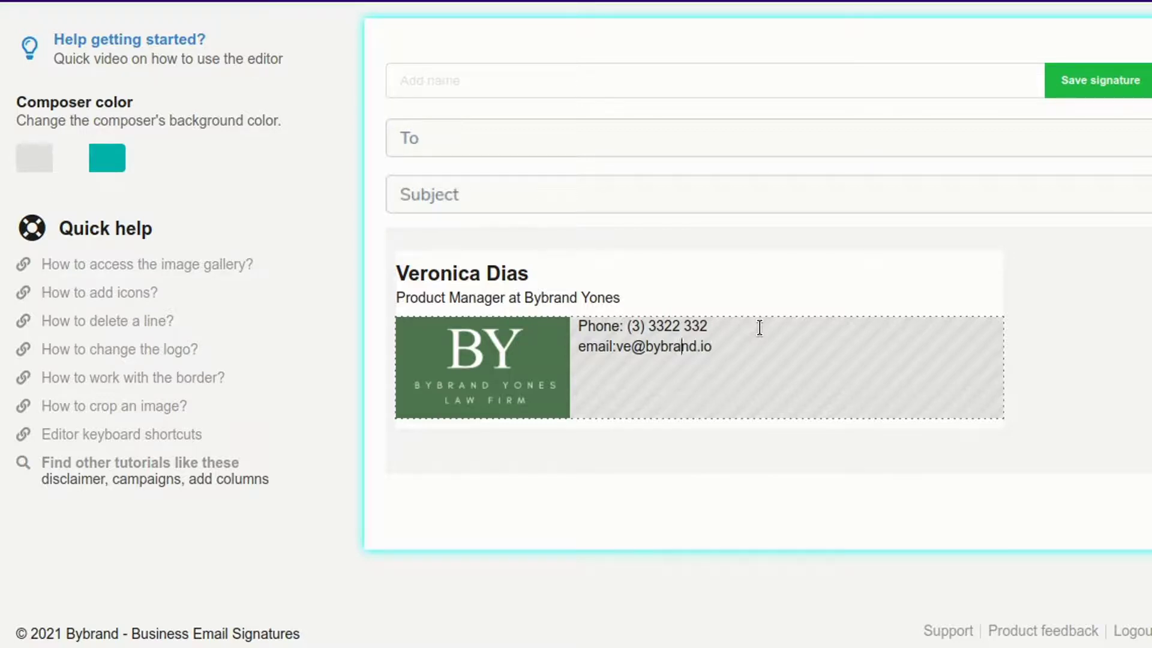
{"action": "key", "text": "Up"}
{"action": "key", "text": "BackSpace"}
{"action": "type", "text": "p"}
{"action": "left_click", "coordinate": [738, 346]}
{"action": "key", "text": "Return"}
{"action": "type", "text": "site: www.bybran"}
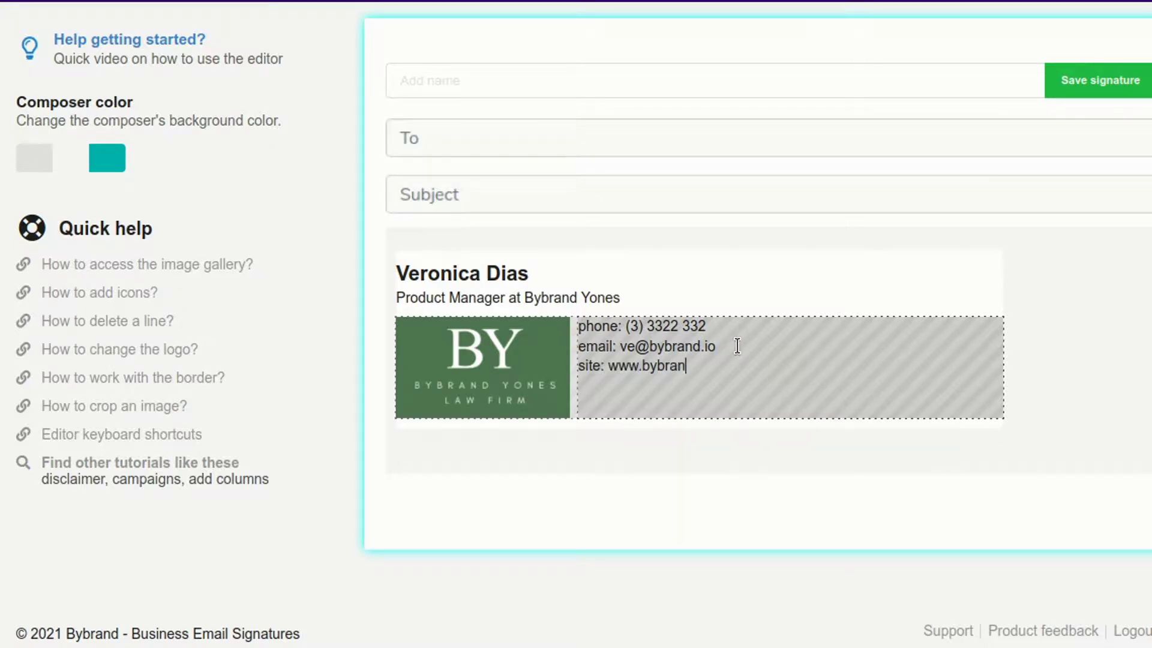
{"action": "type", "text": ".io"}
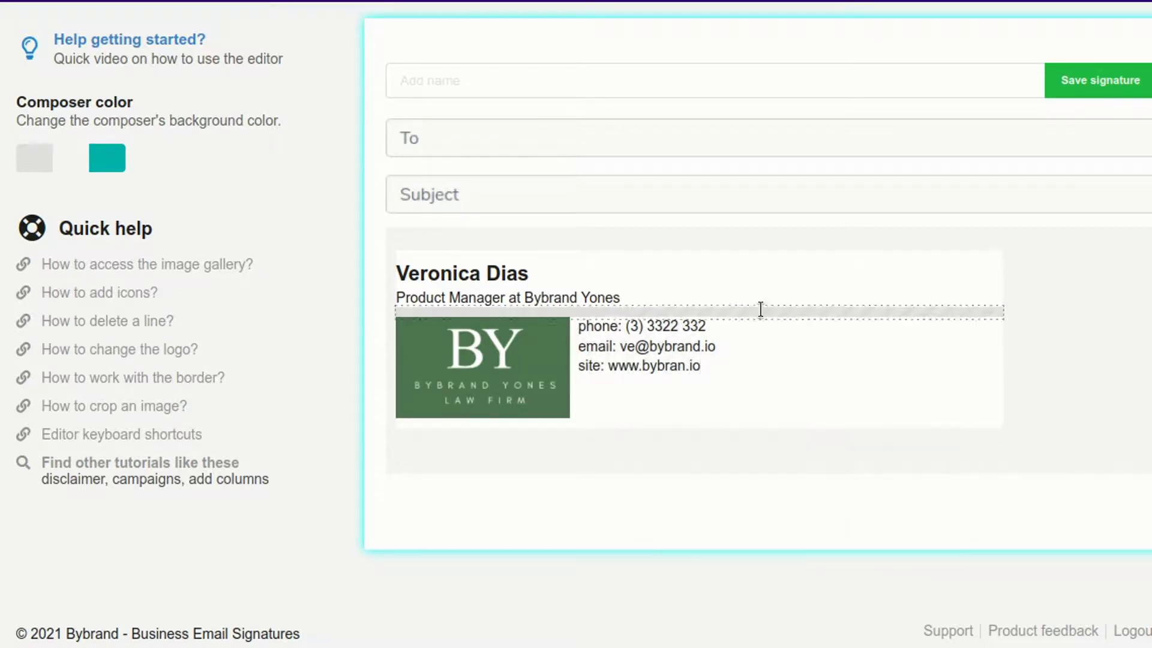
- Make the phone, email and site labels bold
{"action": "double_click", "coordinate": [591, 326]}
{"action": "key", "text": "ctrl+b"}
{"action": "double_click", "coordinate": [591, 347]}
{"action": "left_click", "coordinate": [450, 386]}
{"action": "double_click", "coordinate": [589, 366]}
{"action": "left_click", "coordinate": [455, 414]}
- Enlarge the BY logo slightly, pad the contact cell, and centre it vertically
{"action": "left_click", "coordinate": [559, 413]}
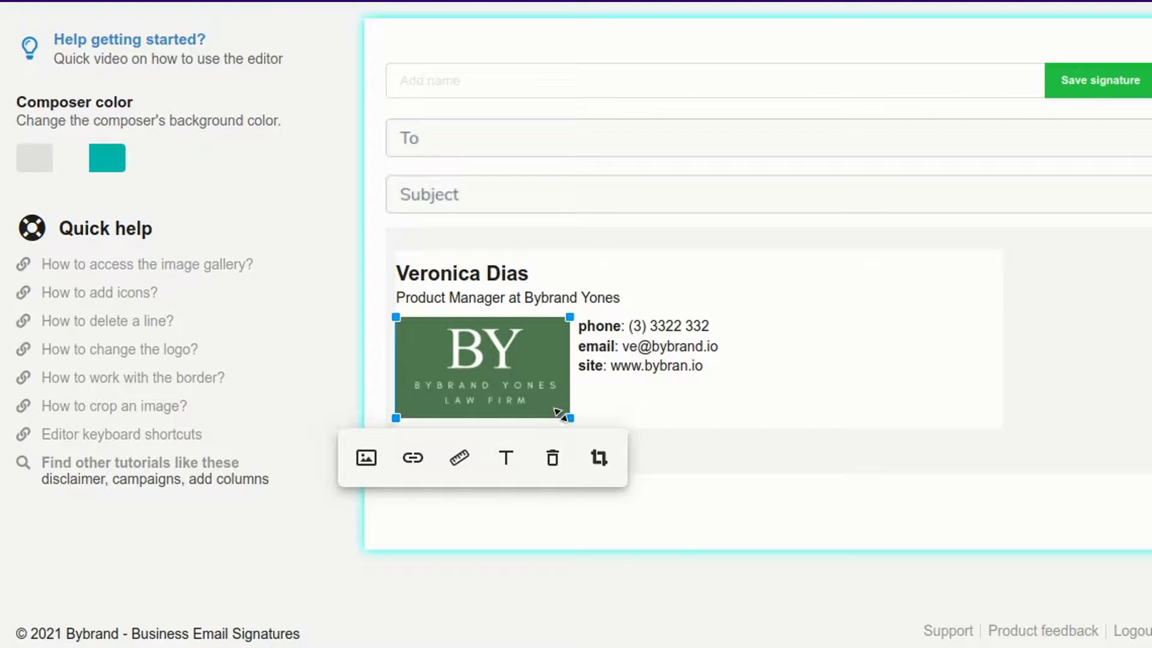
{"action": "left_click_drag", "start_coordinate": [559, 413], "coordinate": [574, 420]}
{"action": "left_click", "coordinate": [696, 406]}
{"action": "left_click", "coordinate": [674, 517]}
{"action": "left_click", "coordinate": [824, 211]}
{"action": "type", "text": "1"}
{"action": "left_click", "coordinate": [1036, 264]}
{"action": "left_click", "coordinate": [799, 385]}
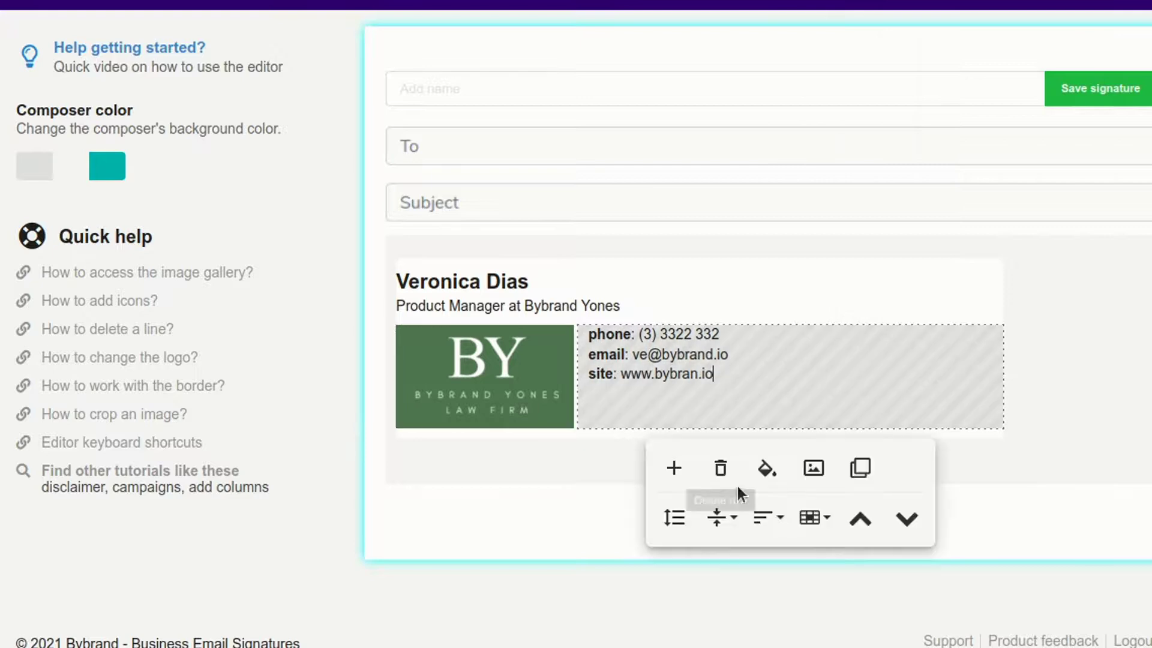
{"action": "left_click", "coordinate": [770, 517]}
{"action": "left_click", "coordinate": [720, 519]}
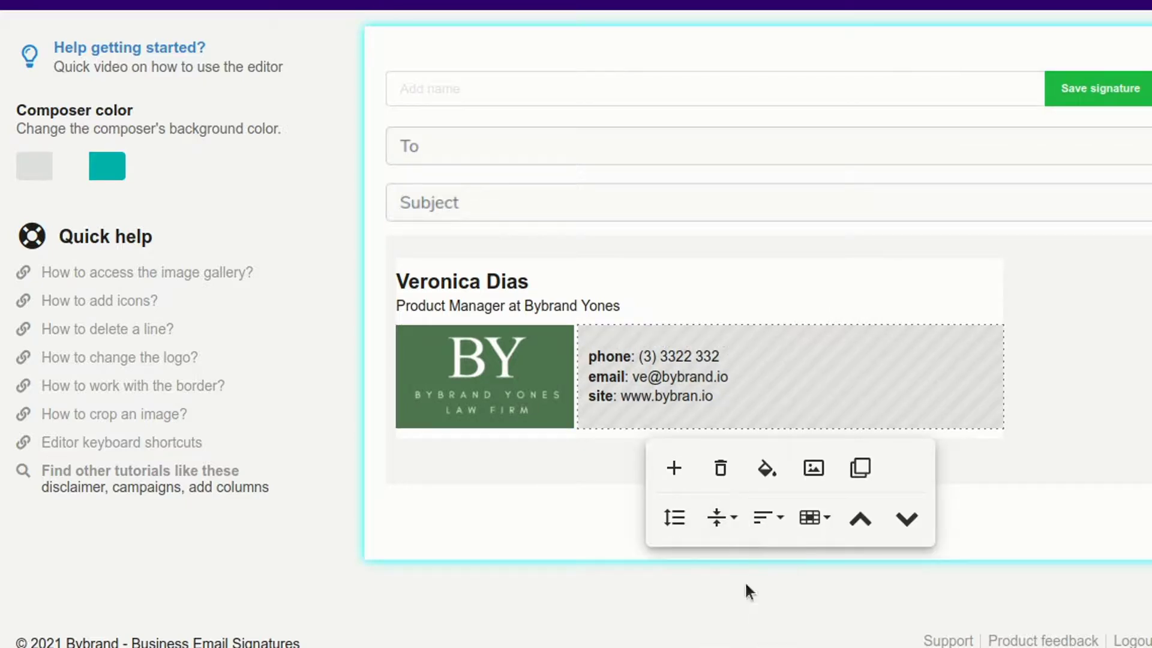
{"action": "left_click", "coordinate": [745, 587]}
{"action": "left_click", "coordinate": [610, 424]}
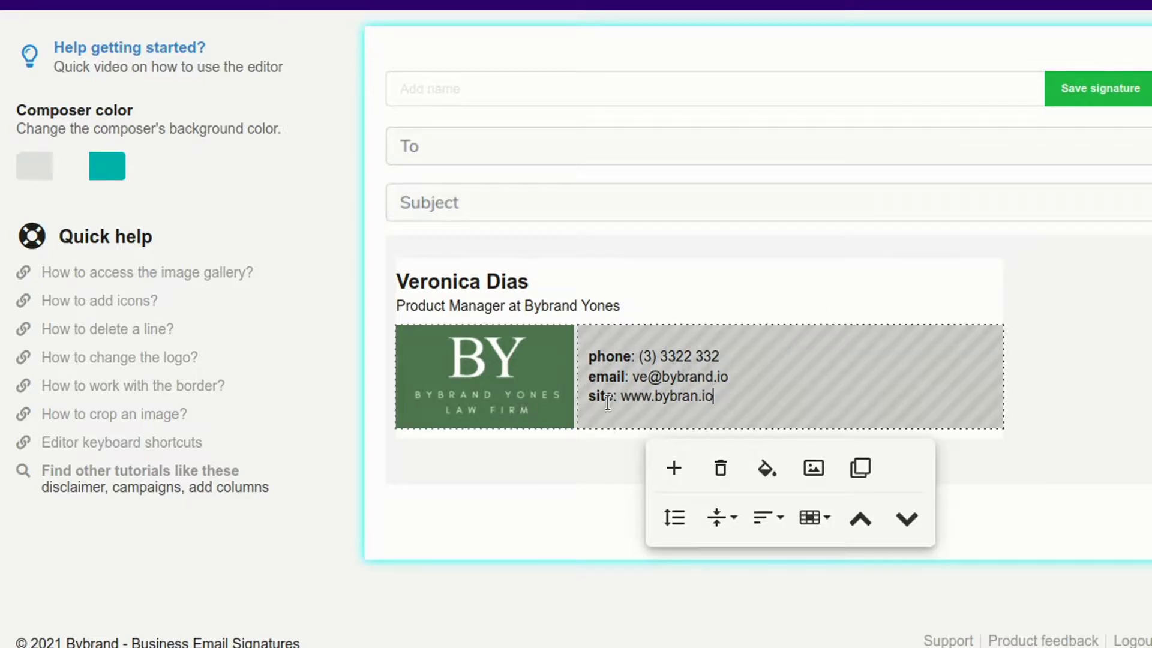
- Add a Disclaimer below the signature and append a copied sentence to its text
{"action": "left_click", "coordinate": [676, 467]}
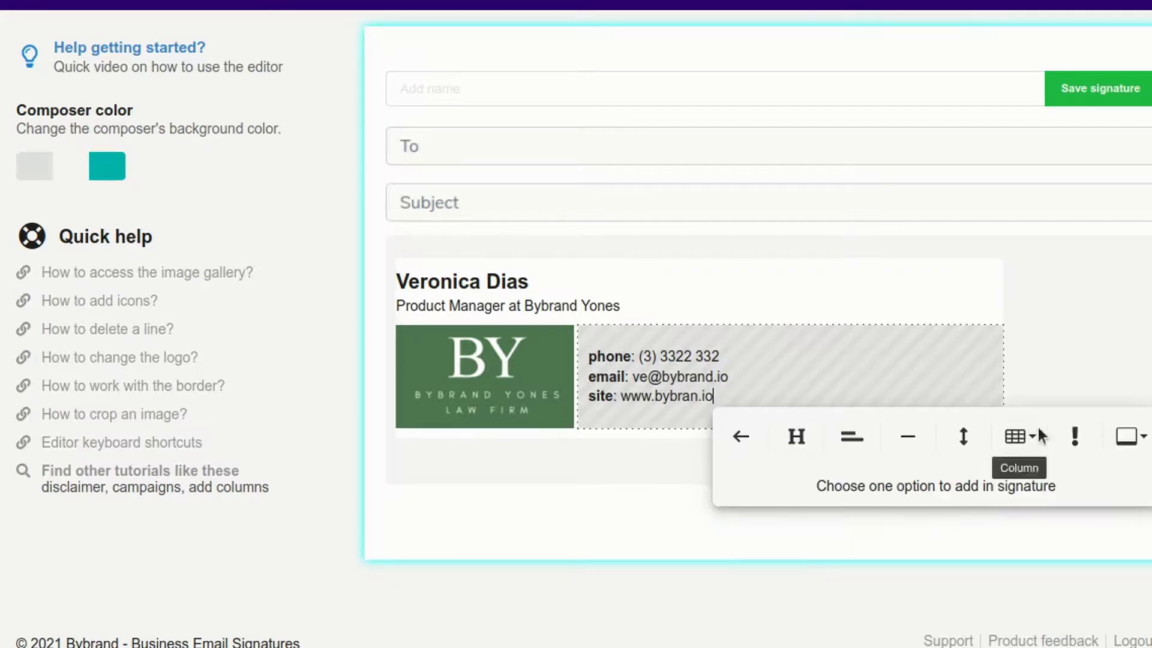
{"action": "left_click", "coordinate": [1076, 444]}
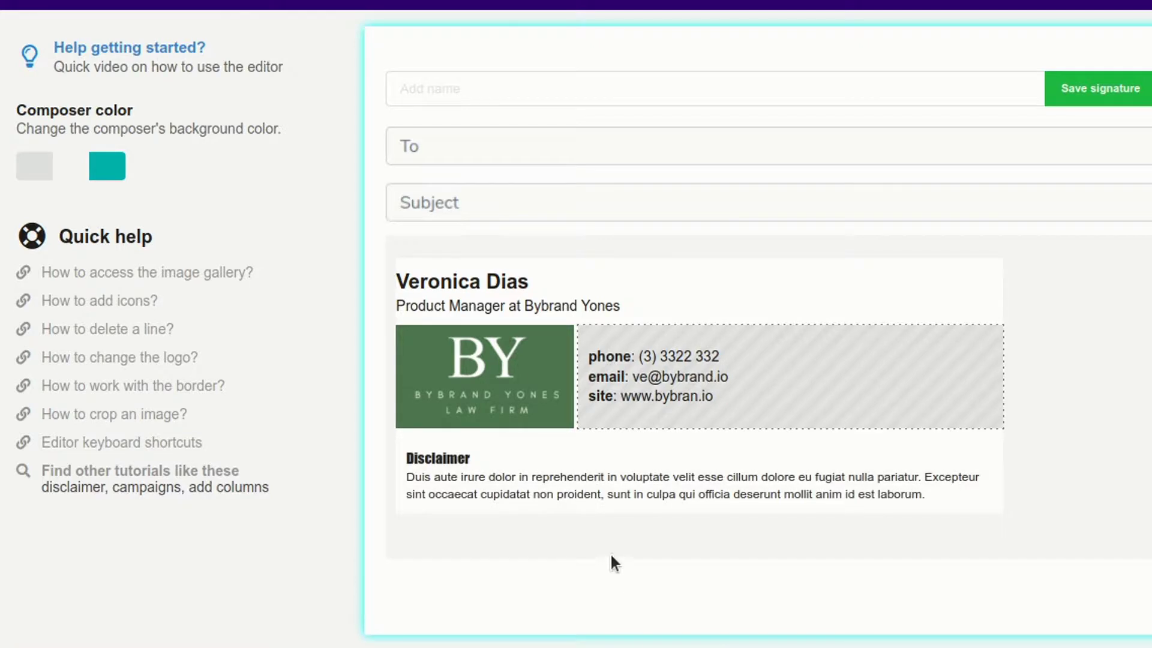
{"action": "left_click", "coordinate": [540, 480]}
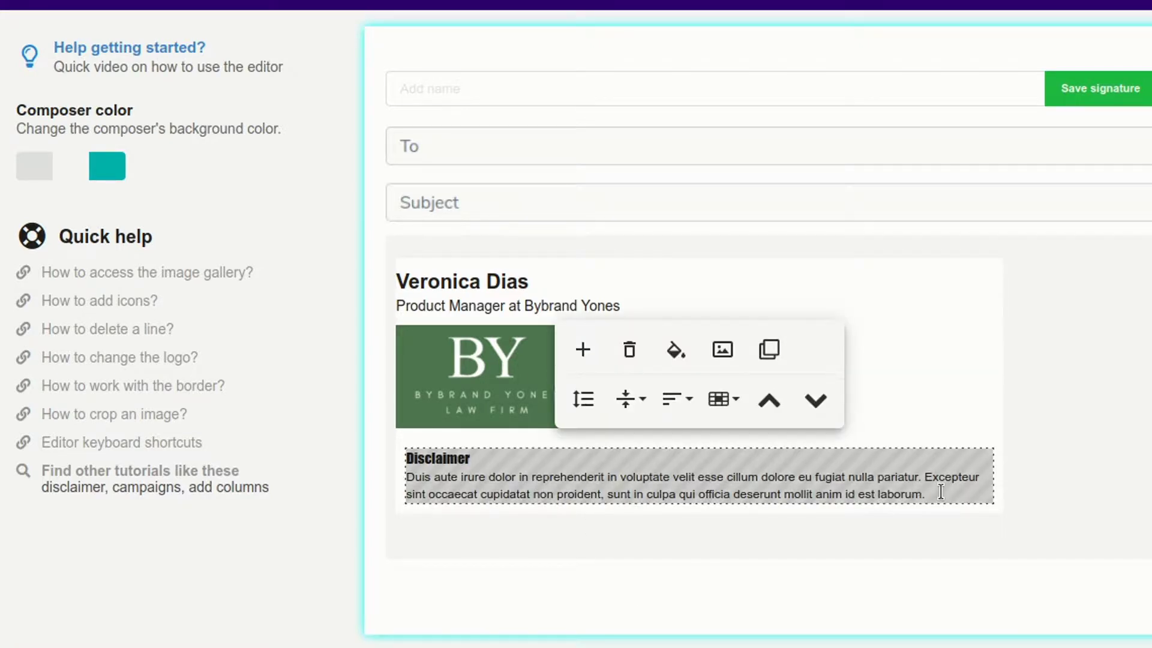
{"action": "left_click_drag", "start_coordinate": [925, 475], "coordinate": [930, 490]}
{"action": "key", "text": "ctrl+c"}
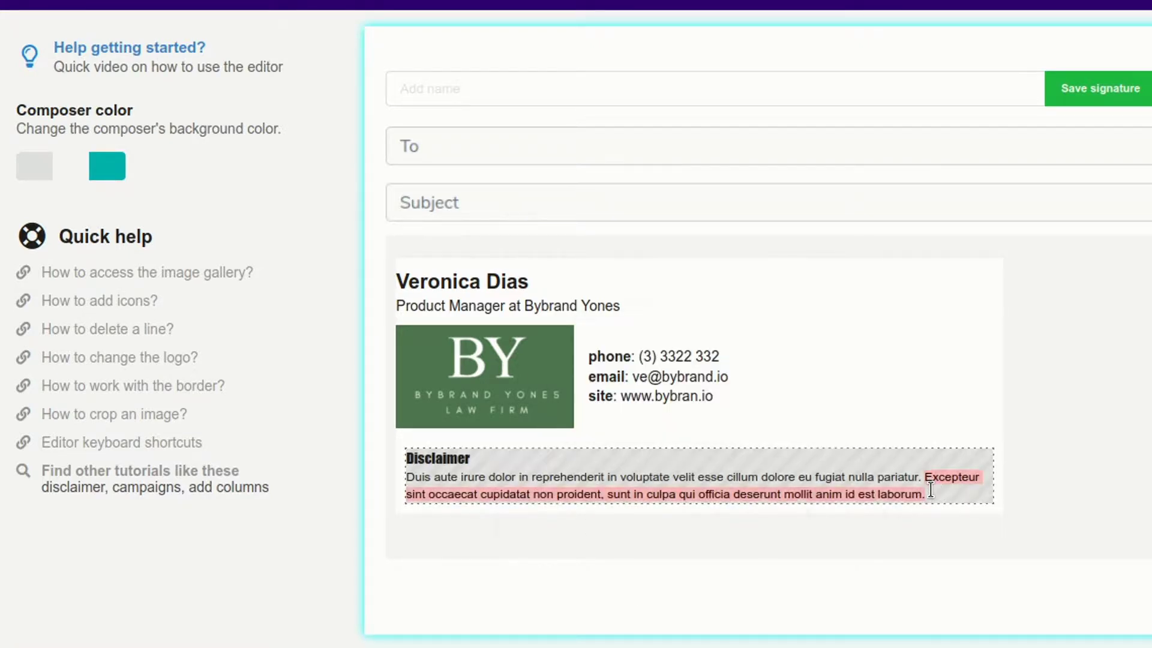
{"action": "left_click", "coordinate": [932, 491]}
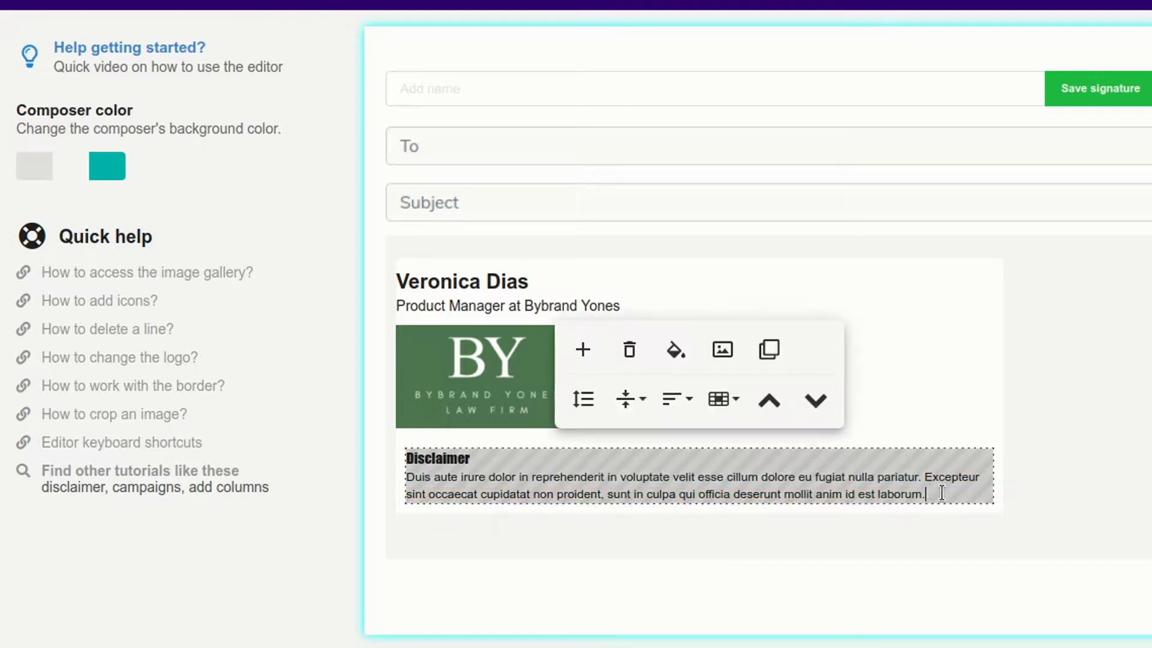
{"action": "key", "text": "Return"}
{"action": "key", "text": "ctrl+v"}
{"action": "left_click", "coordinate": [941, 493]}
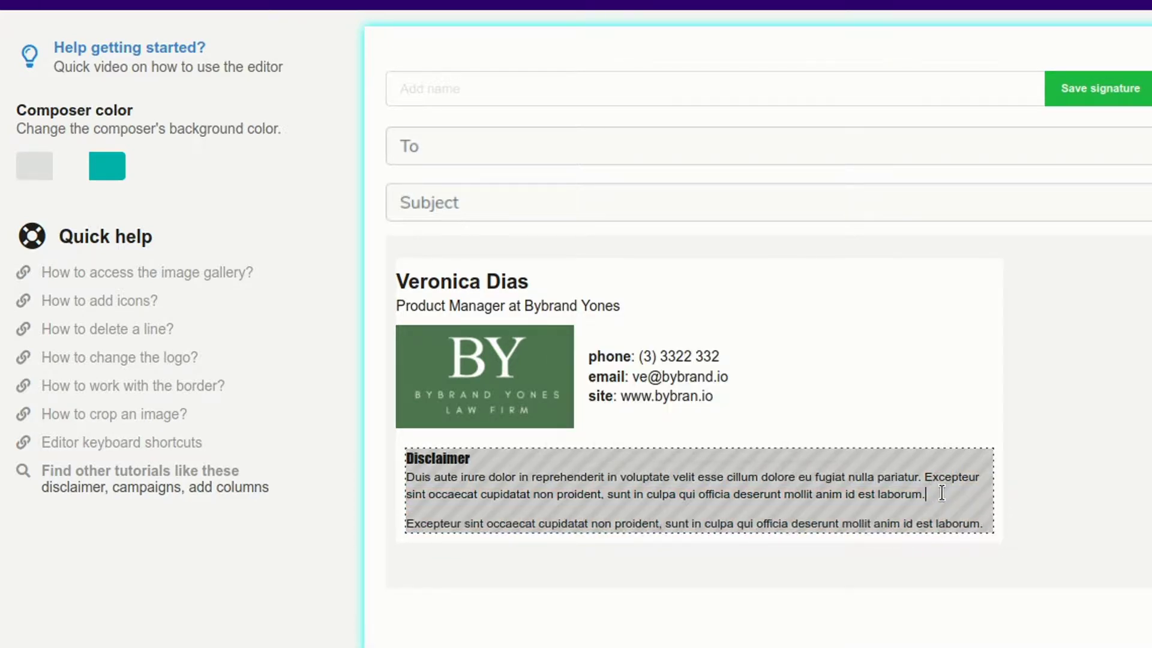
{"action": "key", "text": "Delete"}
{"action": "left_click", "coordinate": [711, 622]}
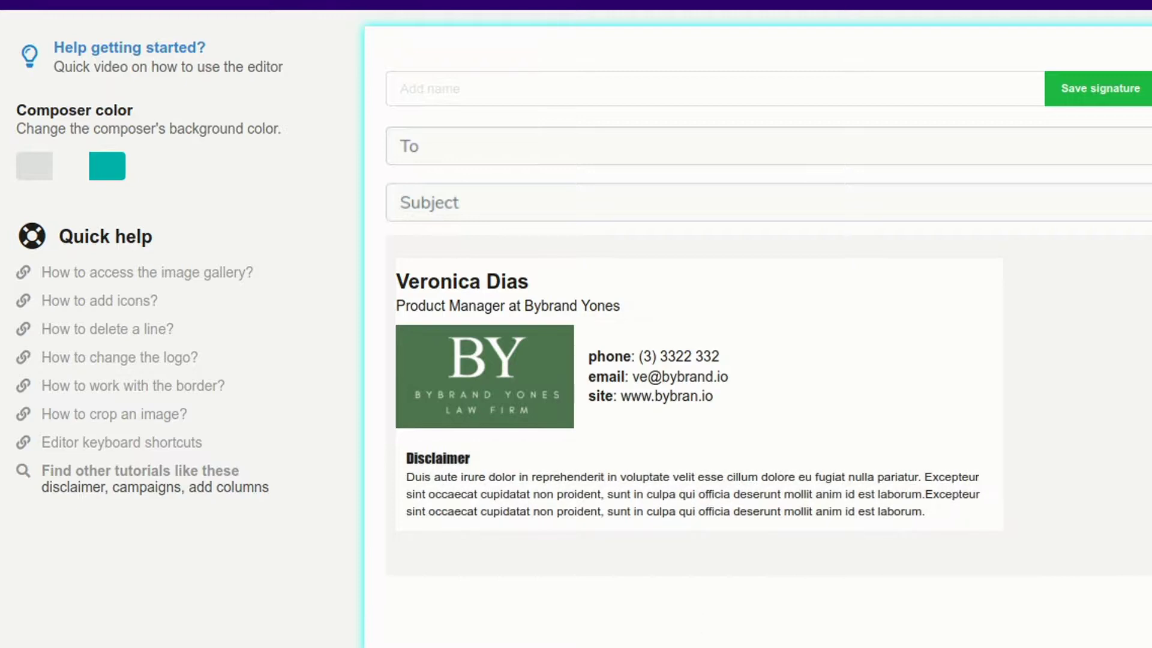
- Set the disclaimer's right and left padding to 0px
{"action": "left_click", "coordinate": [396, 459]}
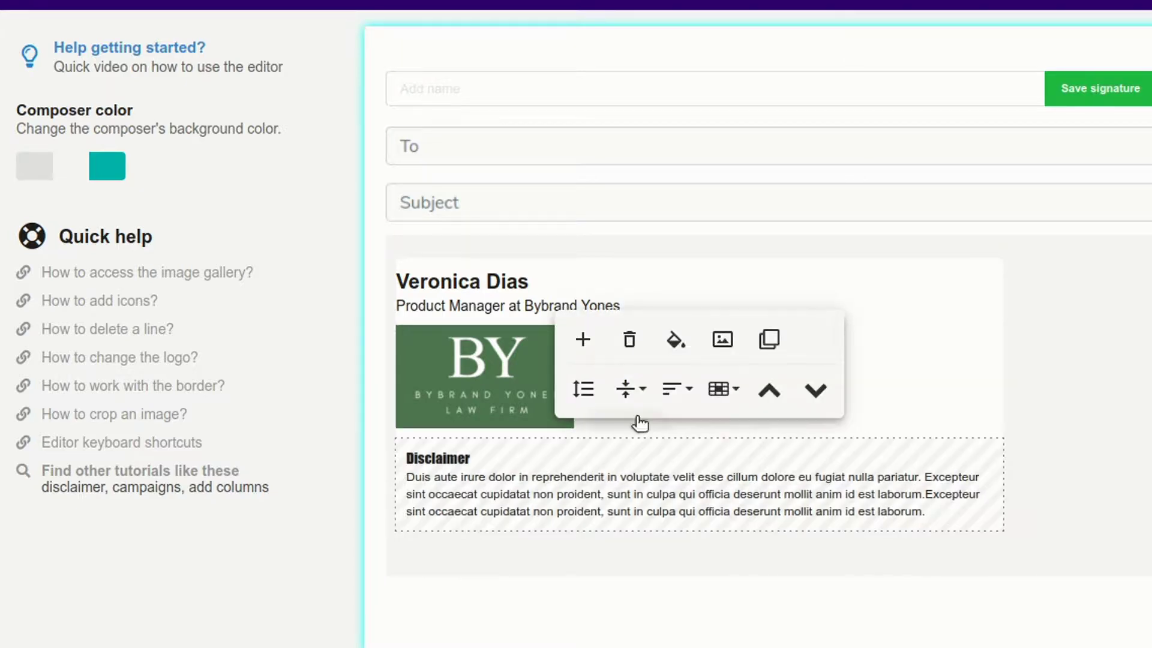
{"action": "left_click", "coordinate": [583, 388]}
{"action": "left_click", "coordinate": [741, 327]}
{"action": "key", "text": "BackSpace"}
{"action": "left_click", "coordinate": [951, 379]}
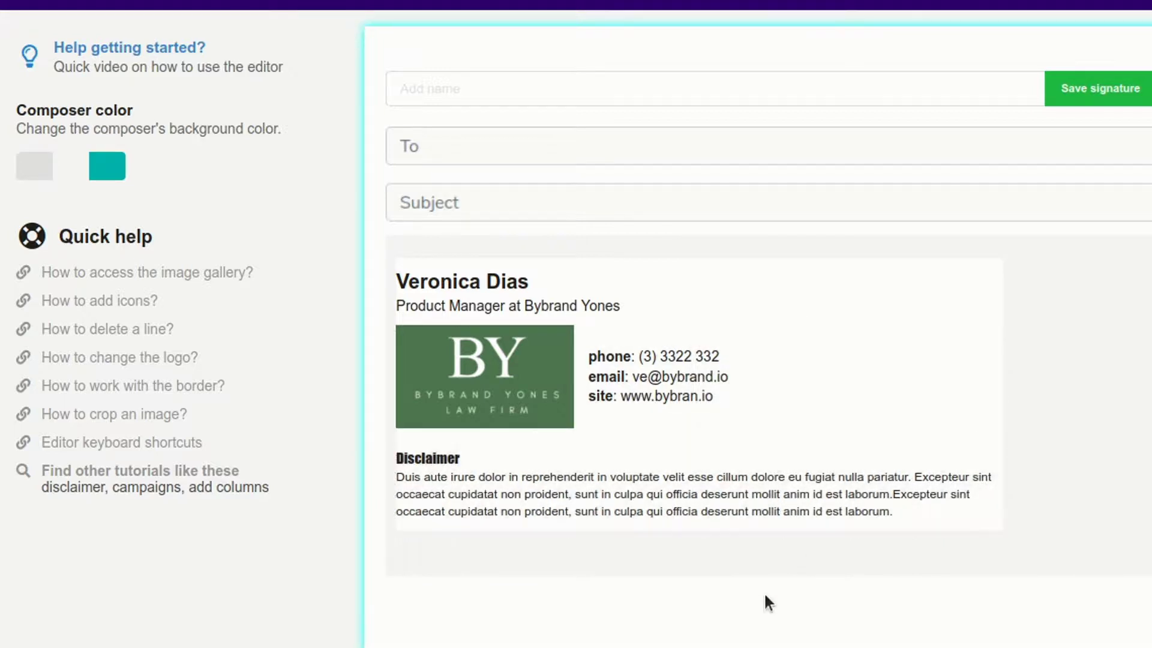
- Insert a Plain text line and a spacer below the logo row
{"action": "left_click", "coordinate": [629, 417]}
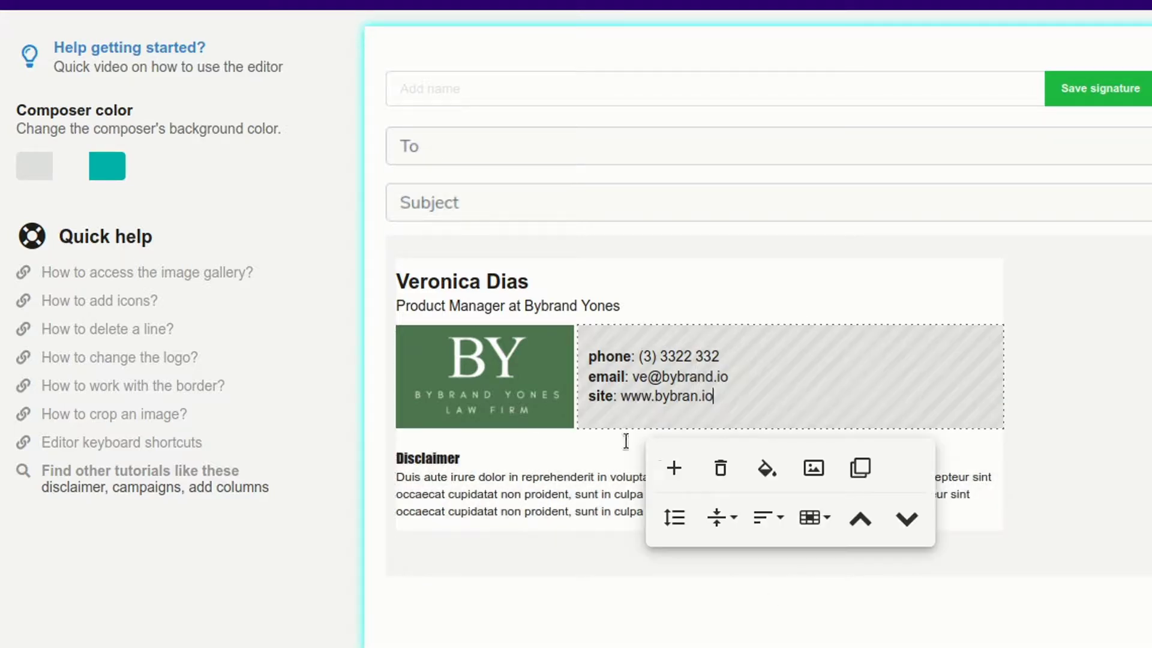
{"action": "left_click", "coordinate": [673, 469]}
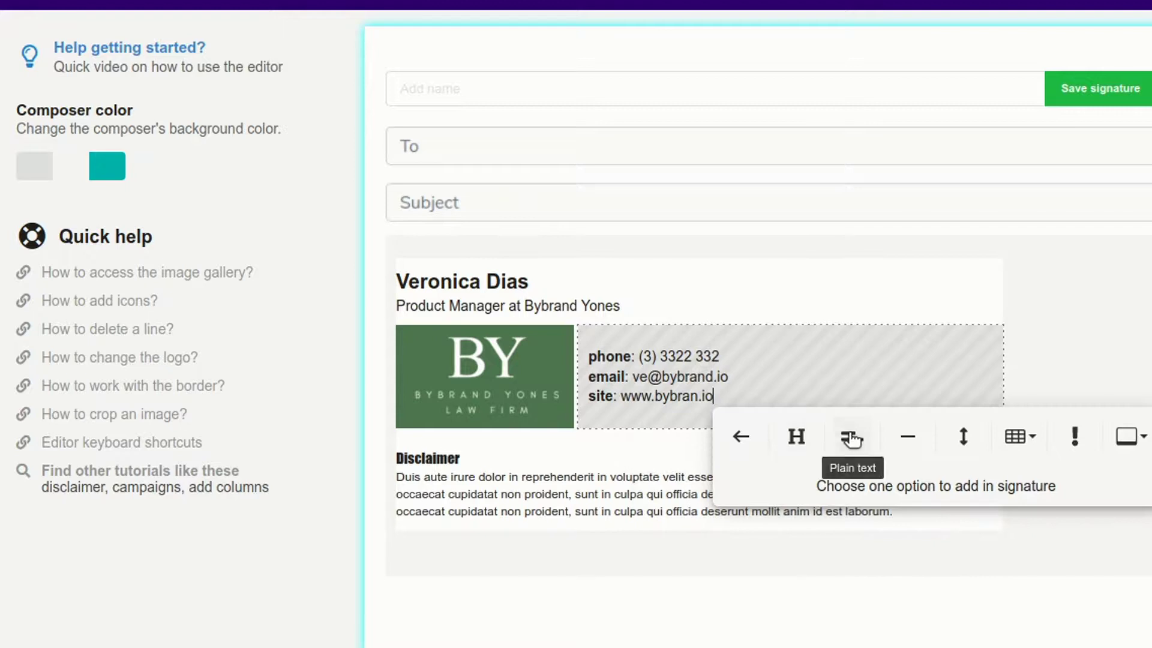
{"action": "left_click", "coordinate": [850, 437]}
{"action": "left_click", "coordinate": [687, 414]}
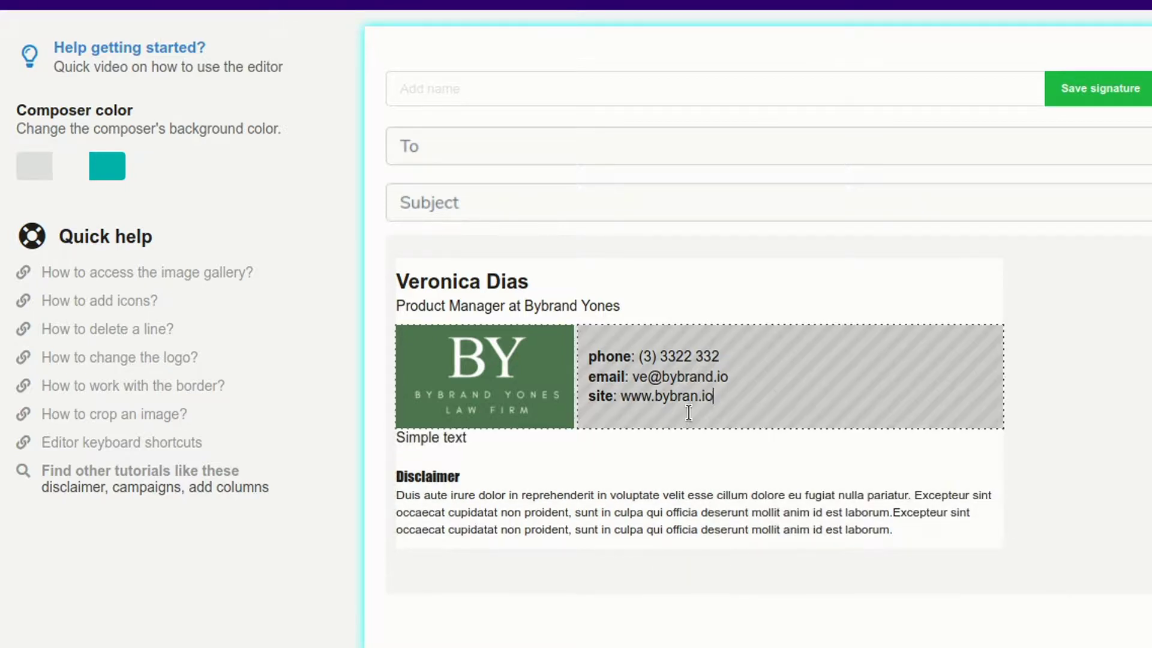
{"action": "left_click", "coordinate": [672, 463]}
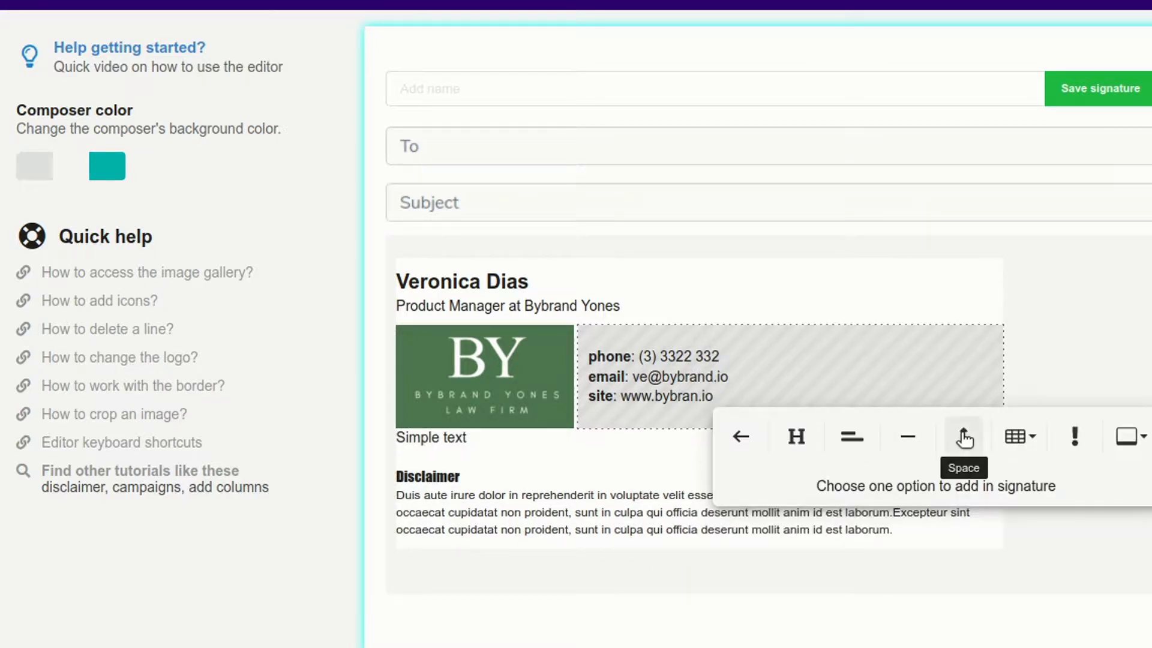
{"action": "left_click", "coordinate": [963, 436]}
- Replace the Simple text placeholder with the pasted address
{"action": "left_click", "coordinate": [527, 449]}
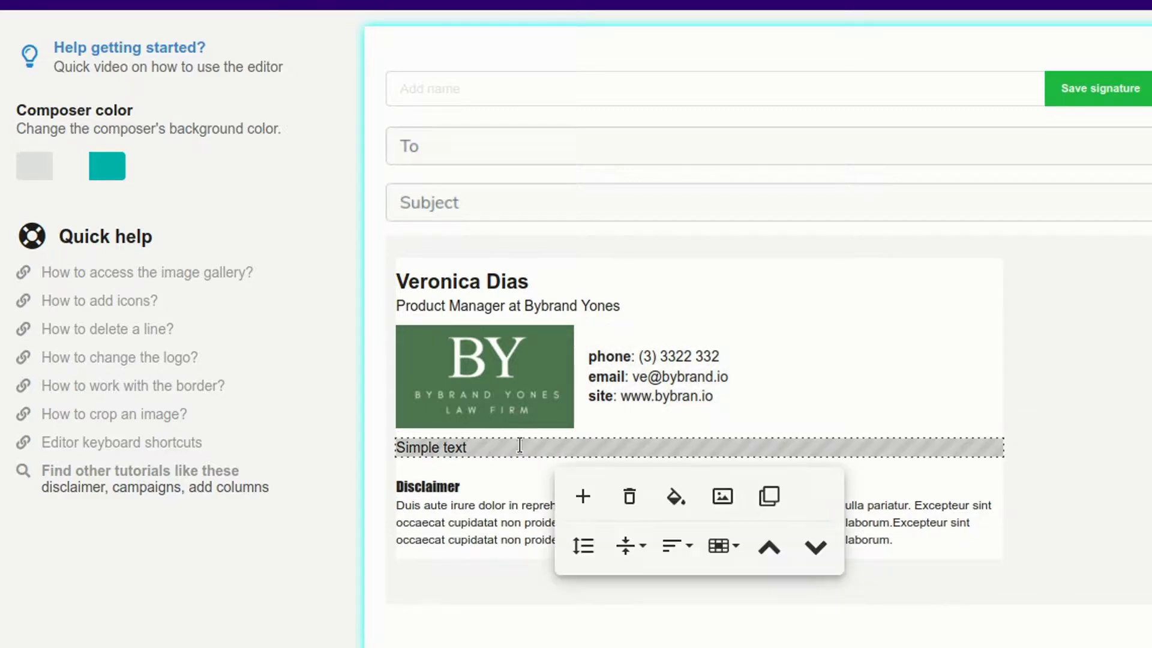
{"action": "left_click", "coordinate": [522, 445]}
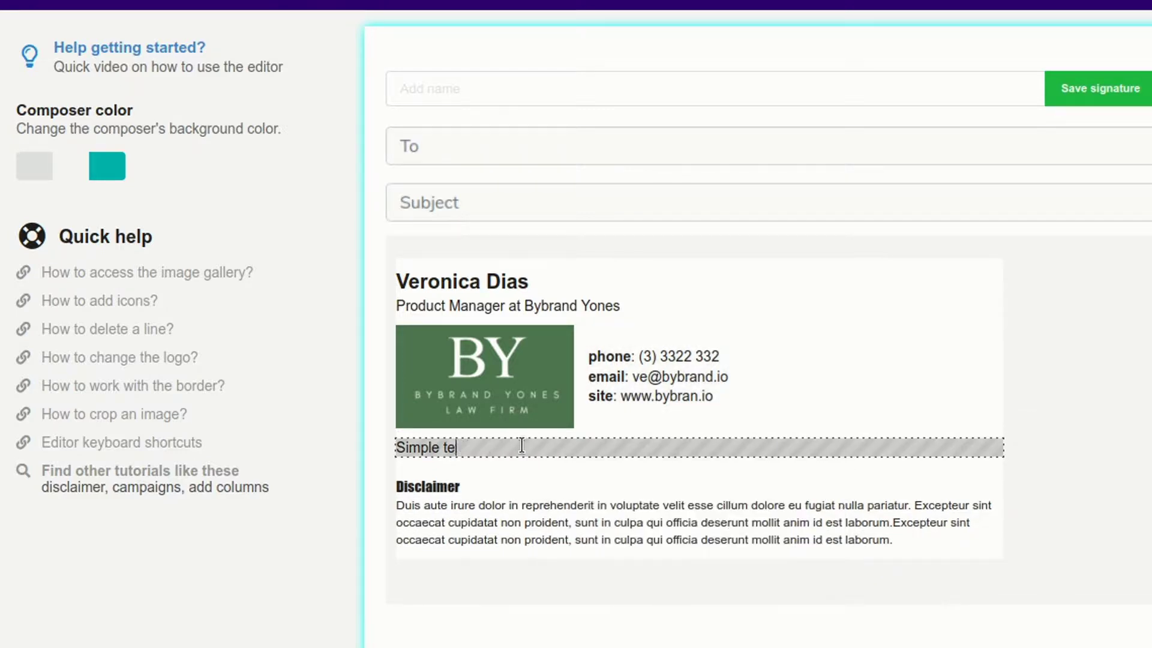
{"action": "key", "text": "BackSpace"}
{"action": "key", "text": "BackSpace"}
{"action": "key", "text": "BackSpace"}
{"action": "key", "text": "BackSpace"}
{"action": "left_click", "coordinate": [521, 445]}
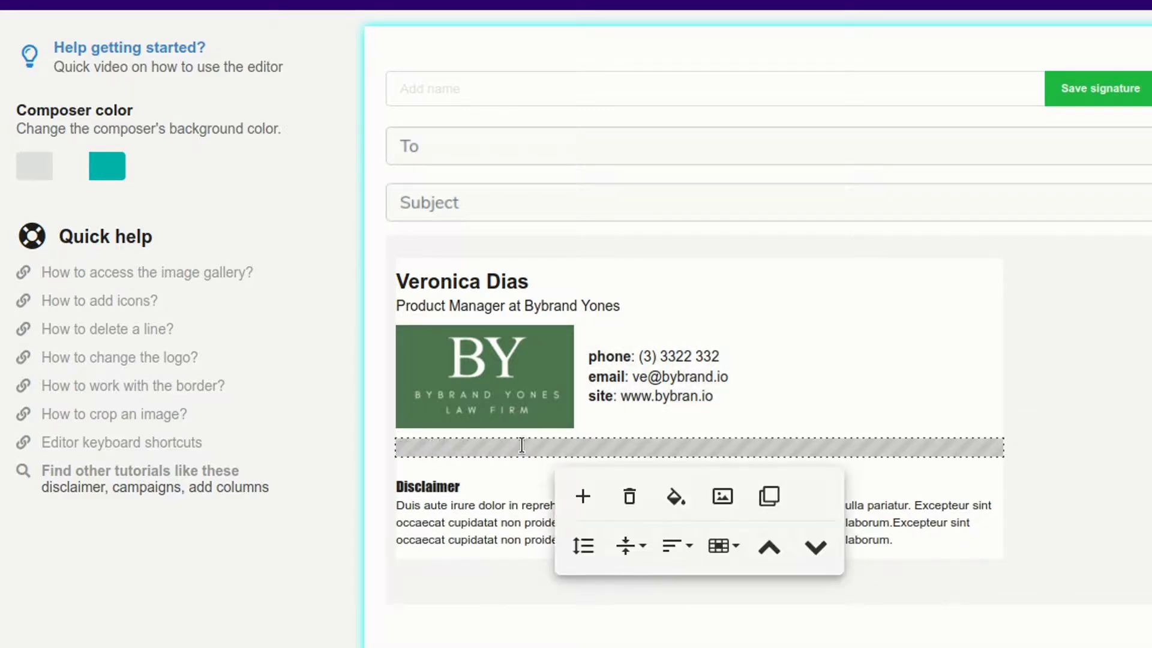
{"action": "type", "text": "Euro Road, Boulevard Avenue - Atlanta 30307"}
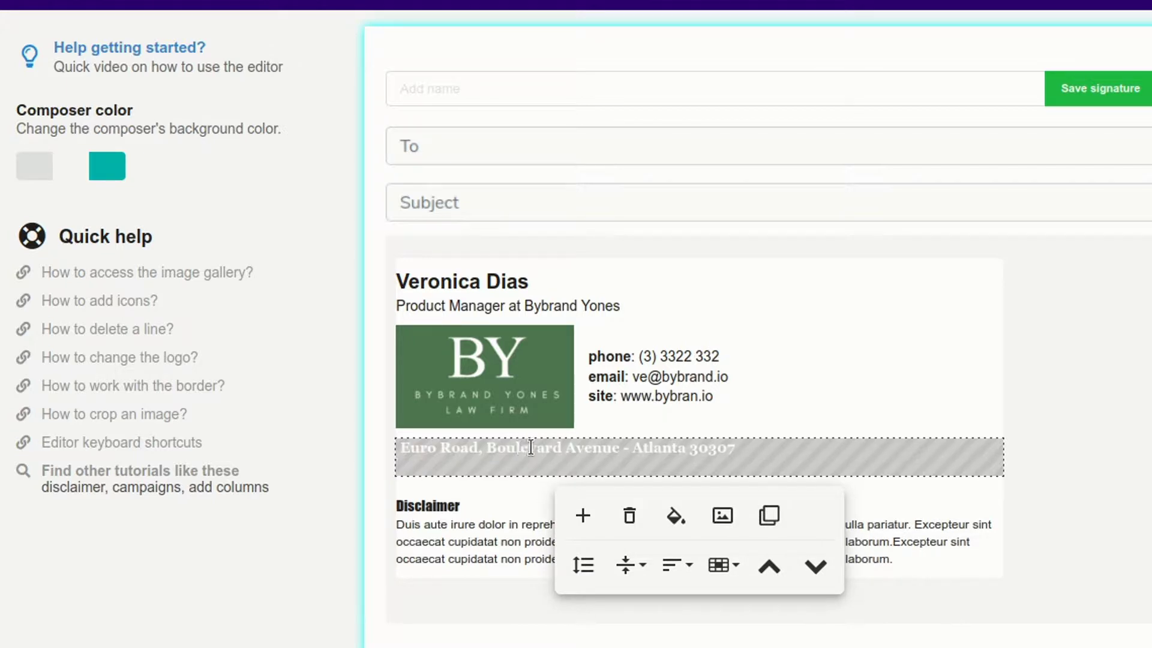
{"action": "key", "text": "BackSpace"}
{"action": "key", "text": "shift+Home"}
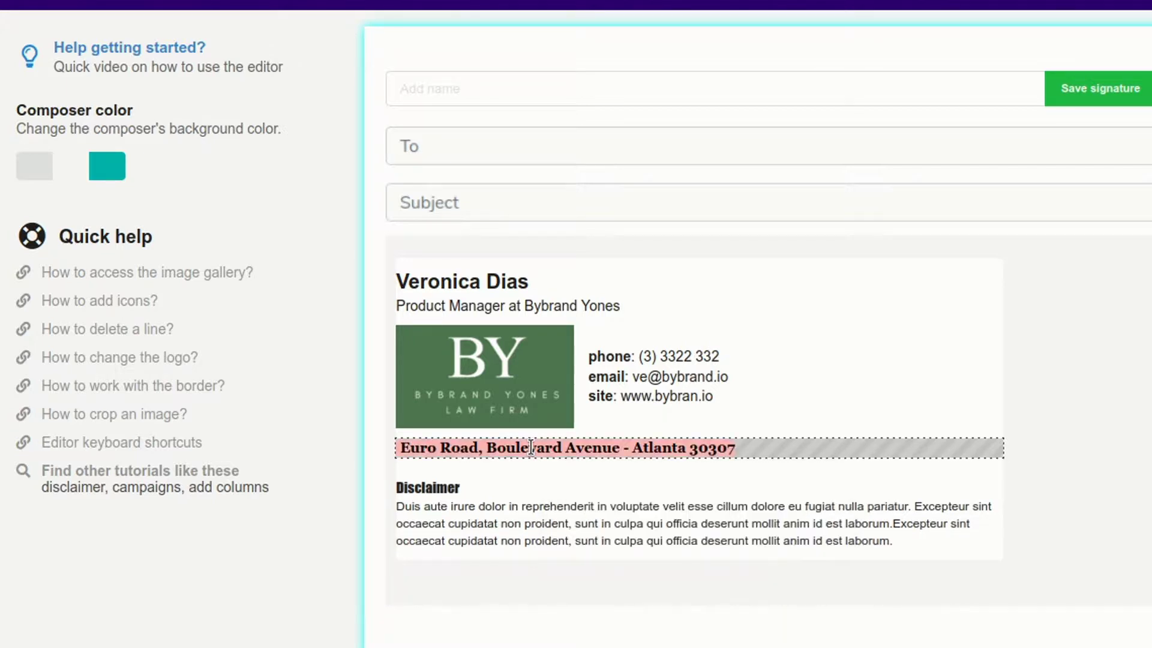
- Make the address text black and centre it
{"action": "left_click", "coordinate": [626, 486]}
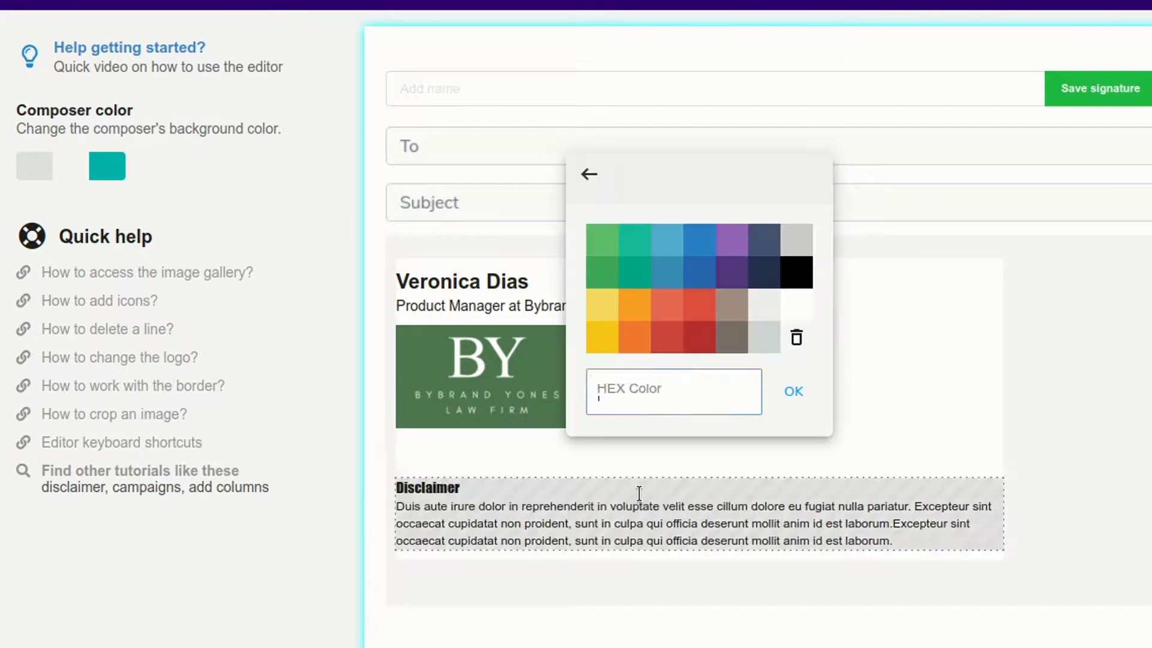
{"action": "left_click", "coordinate": [802, 274]}
{"action": "left_click", "coordinate": [800, 444]}
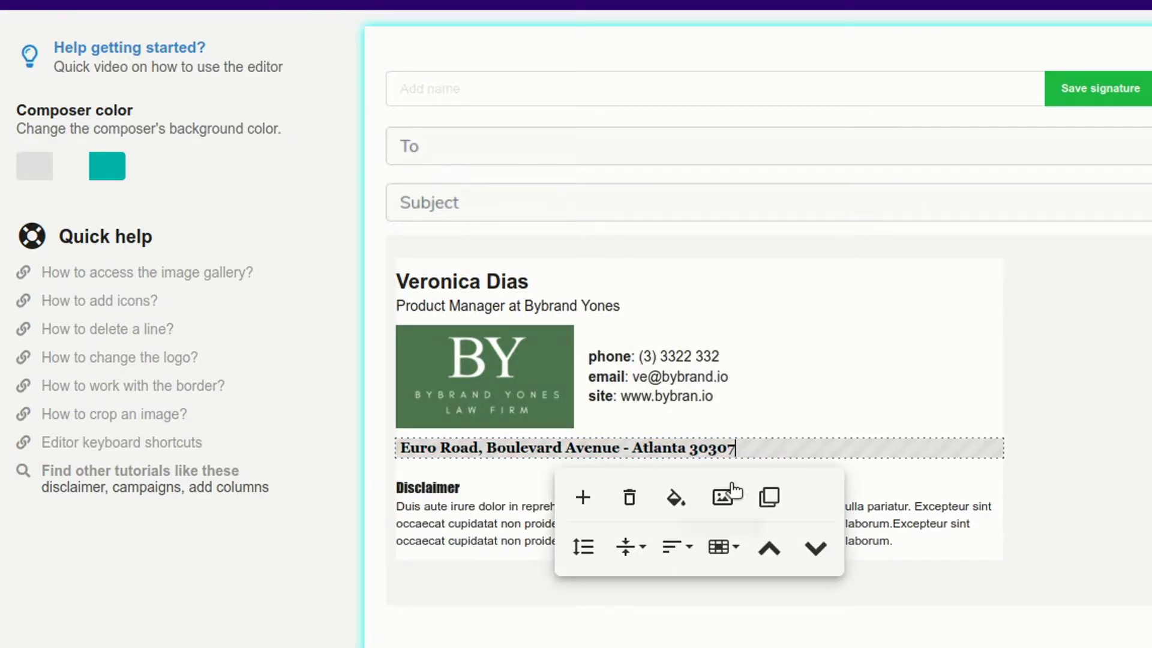
{"action": "left_click", "coordinate": [677, 546]}
{"action": "left_click", "coordinate": [692, 619]}
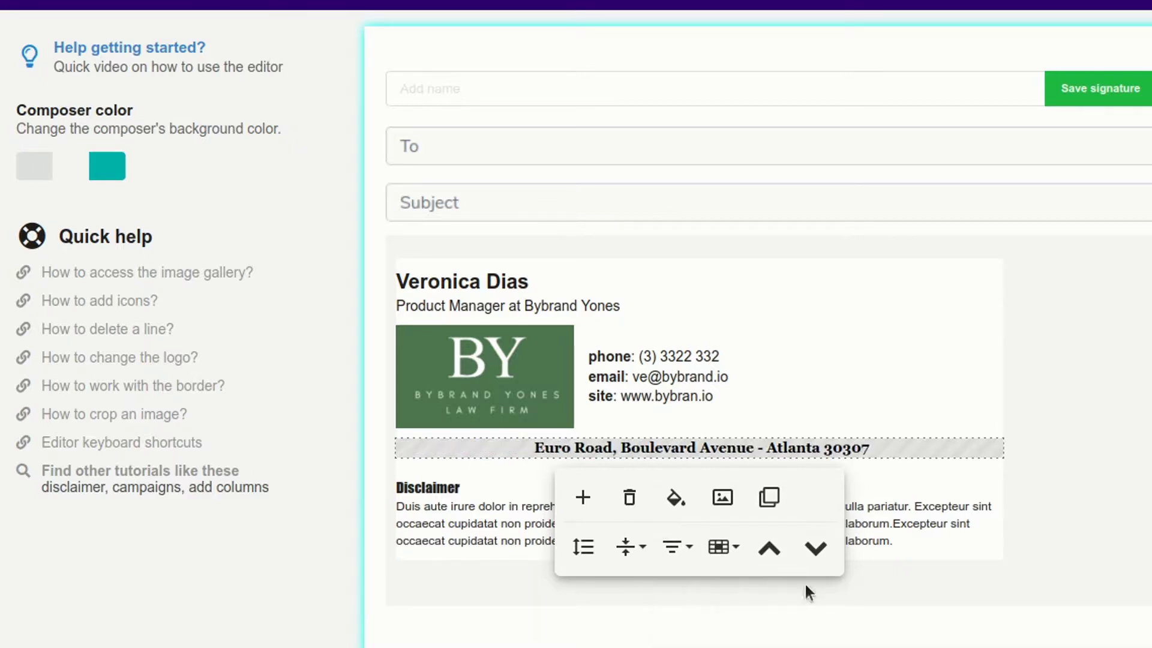
- Open the address row's image assets on the icon collection
{"action": "left_click", "coordinate": [536, 448]}
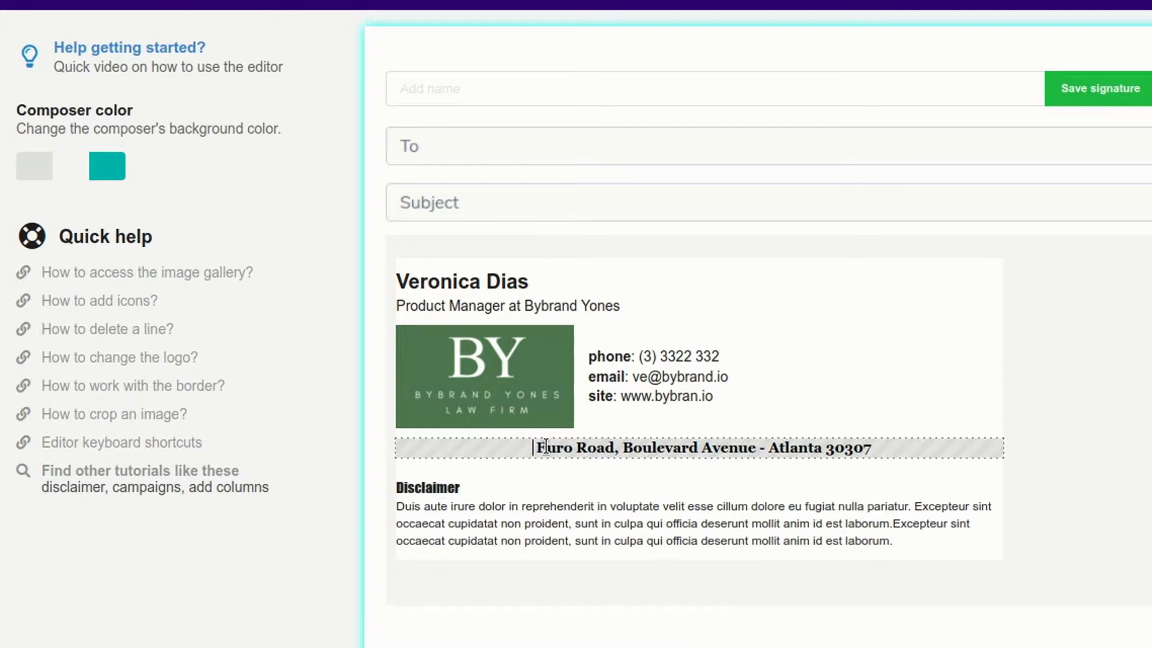
{"action": "left_click", "coordinate": [532, 447]}
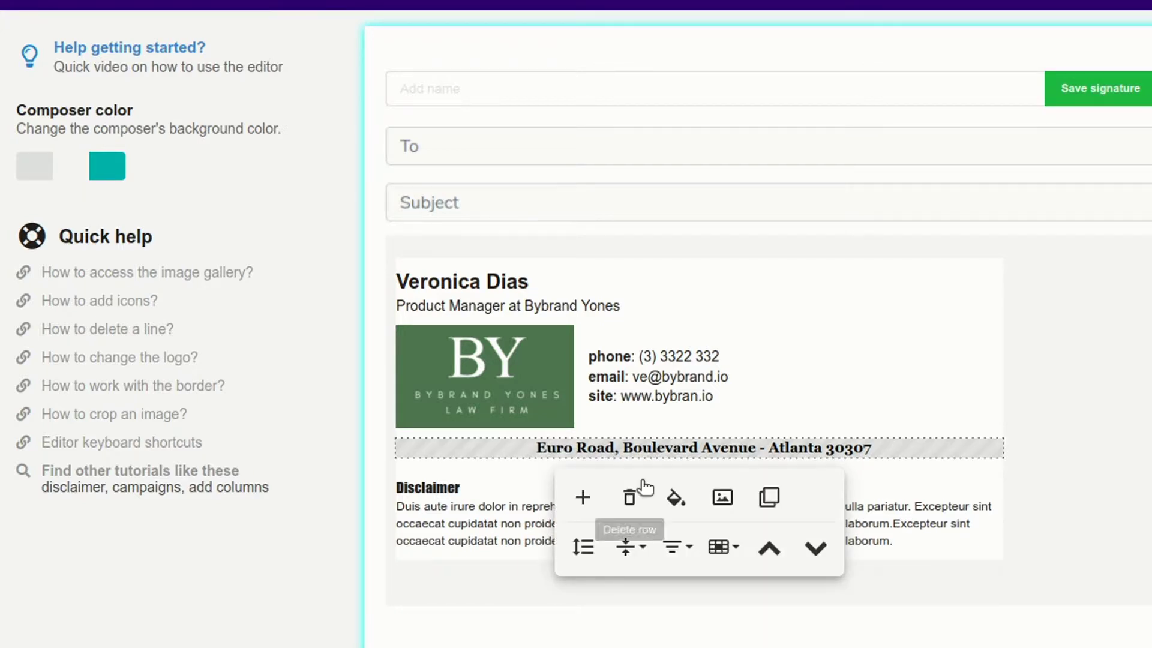
{"action": "left_click", "coordinate": [723, 497]}
{"action": "left_click", "coordinate": [452, 66]}
- Insert a map-pin icon from Assets beside the address
{"action": "left_click_drag", "start_coordinate": [949, 132], "coordinate": [964, 360]}
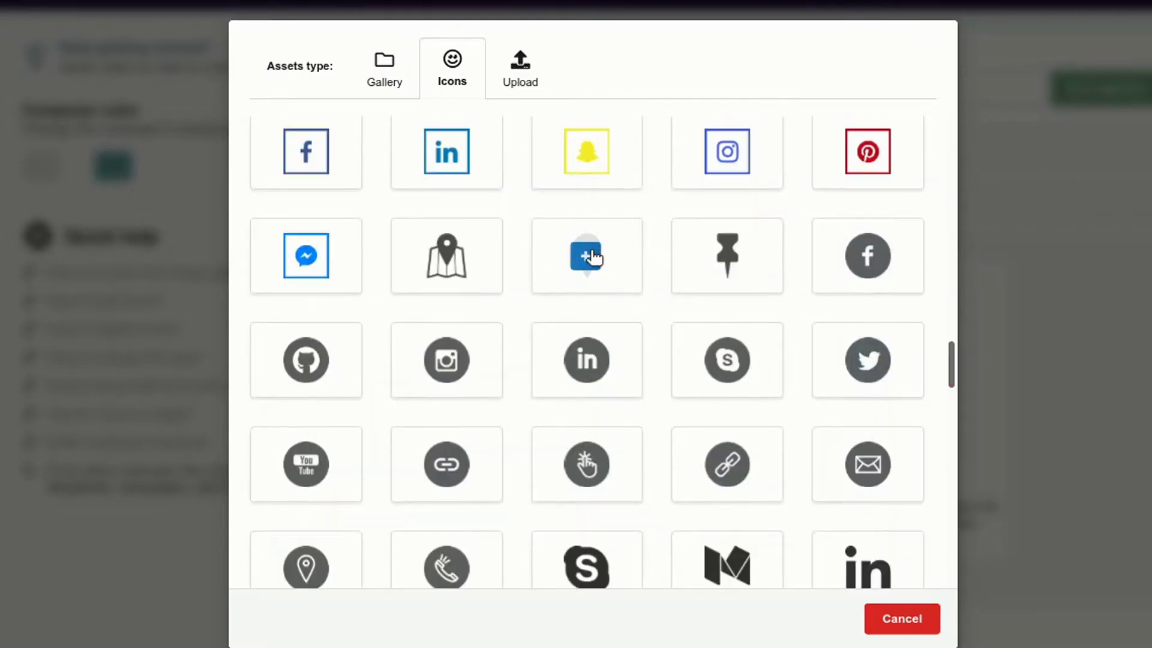
{"action": "left_click", "coordinate": [596, 257]}
{"action": "left_click", "coordinate": [533, 462]}
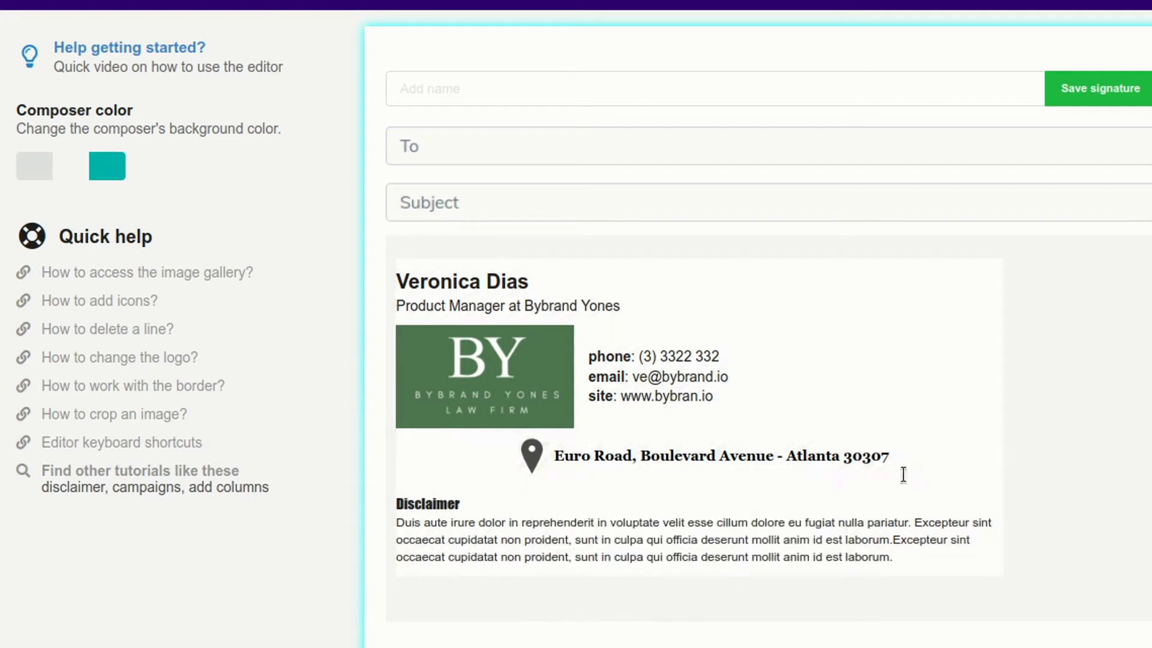
- Give the address row a taupe cell background
{"action": "left_click", "coordinate": [903, 475]}
{"action": "left_click", "coordinate": [674, 514]}
{"action": "left_click", "coordinate": [764, 289]}
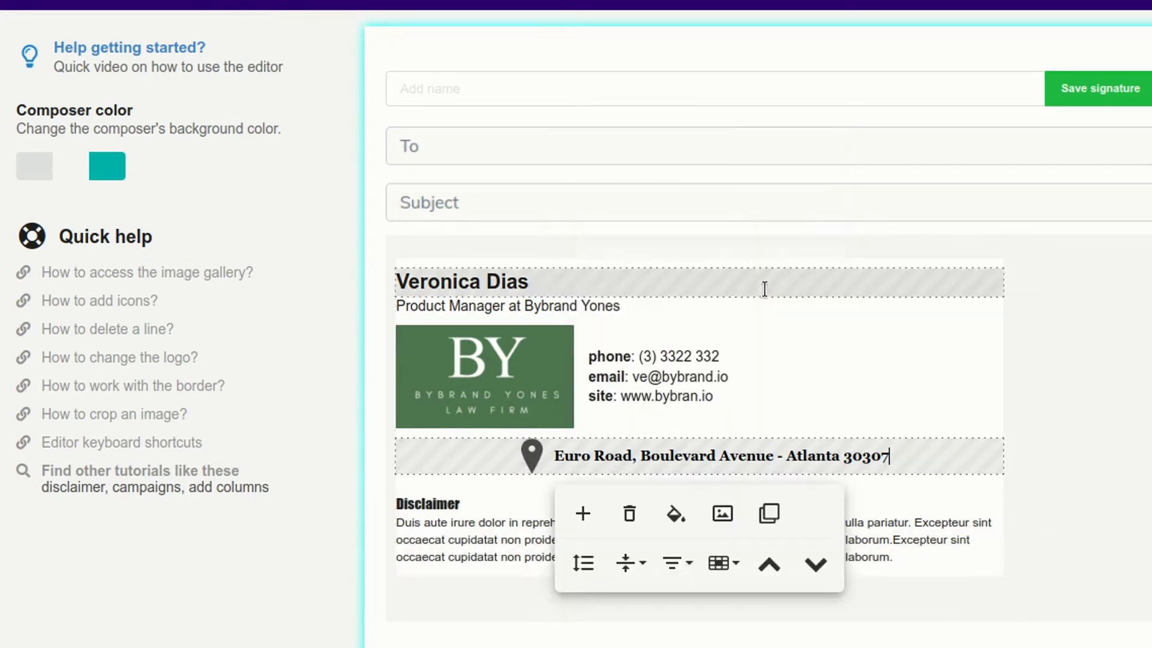
{"action": "left_click", "coordinate": [960, 463]}
{"action": "left_click", "coordinate": [676, 515]}
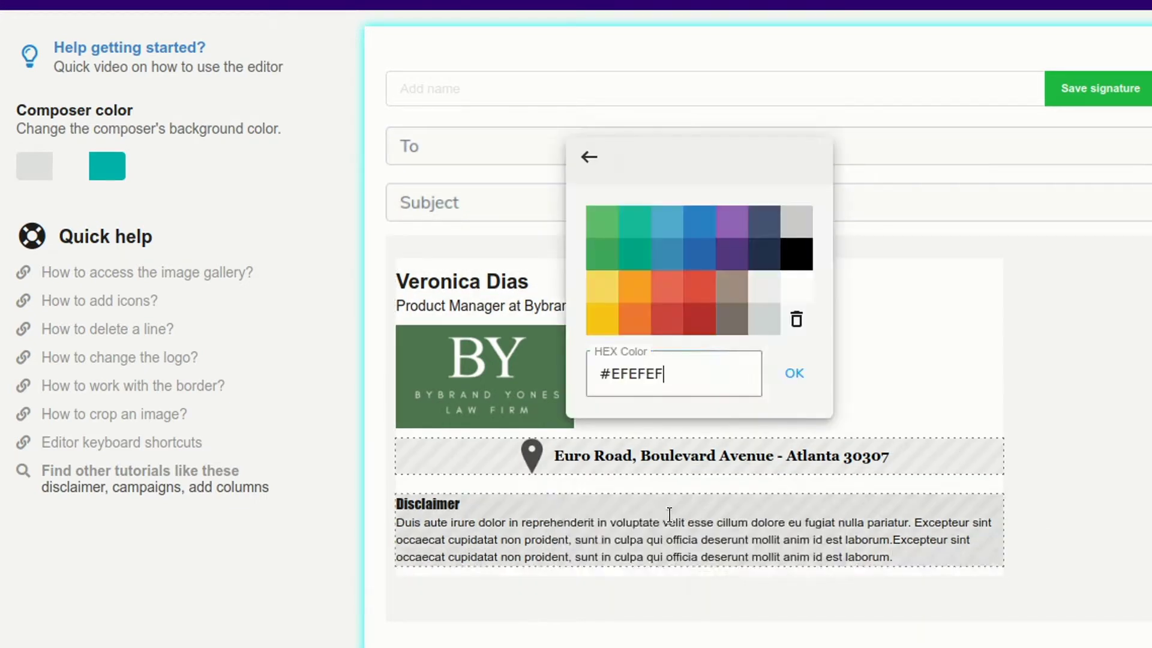
{"action": "left_click", "coordinate": [729, 320]}
- Make all of the address text a light colour
{"action": "left_click", "coordinate": [1085, 439]}
{"action": "left_click", "coordinate": [946, 459]}
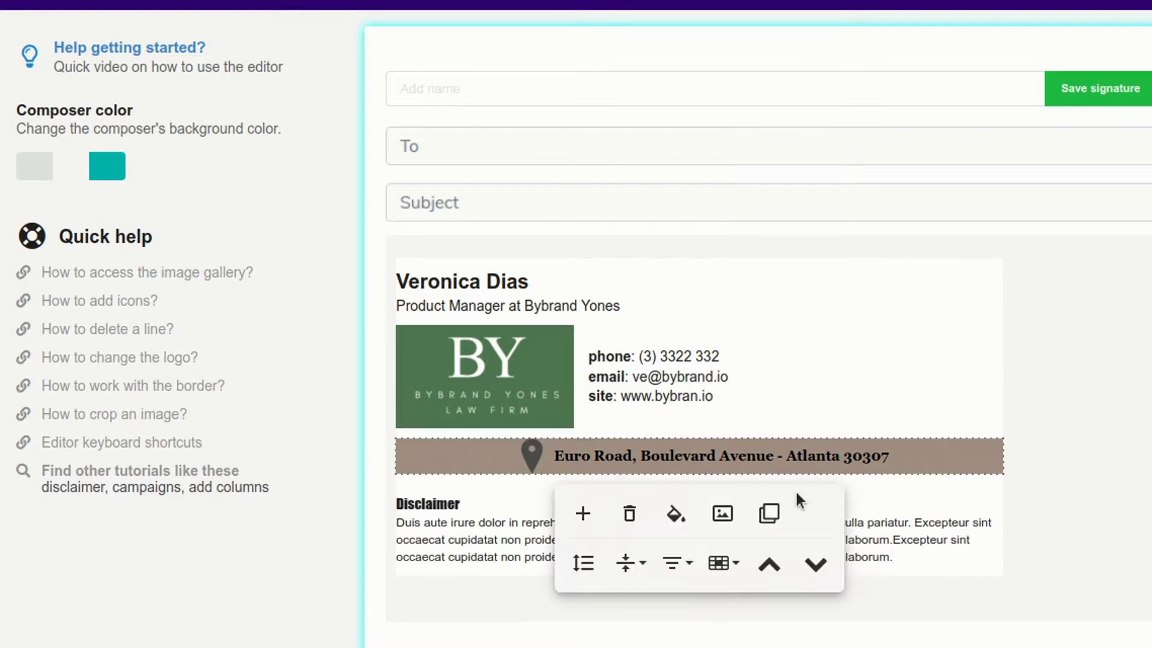
{"action": "left_click_drag", "start_coordinate": [563, 451], "coordinate": [890, 456]}
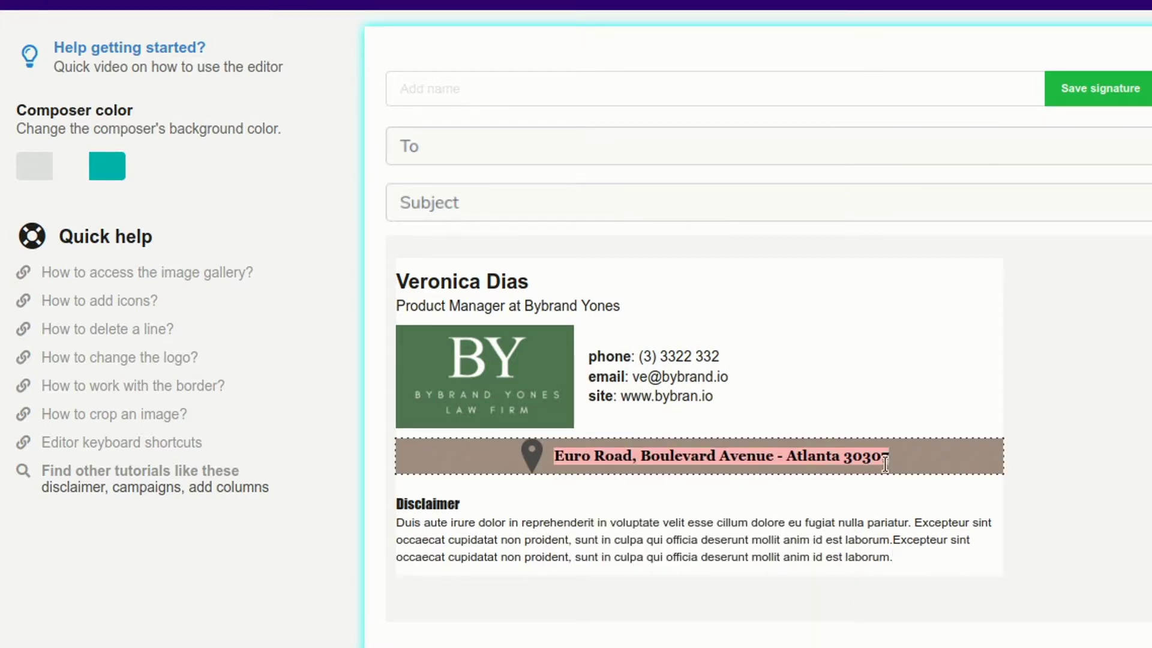
{"action": "left_click", "coordinate": [850, 489]}
{"action": "left_click", "coordinate": [920, 312]}
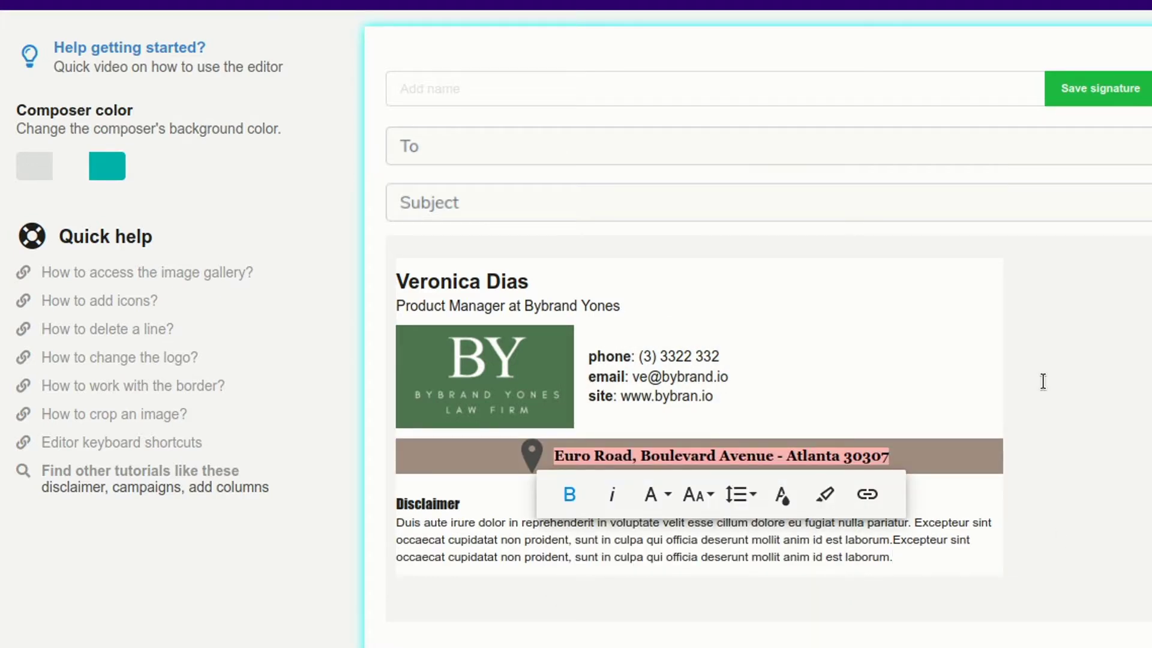
- Increase the address row's top and bottom padding to 30px, then adjust it again
{"action": "left_click", "coordinate": [957, 456]}
{"action": "left_click", "coordinate": [583, 563]}
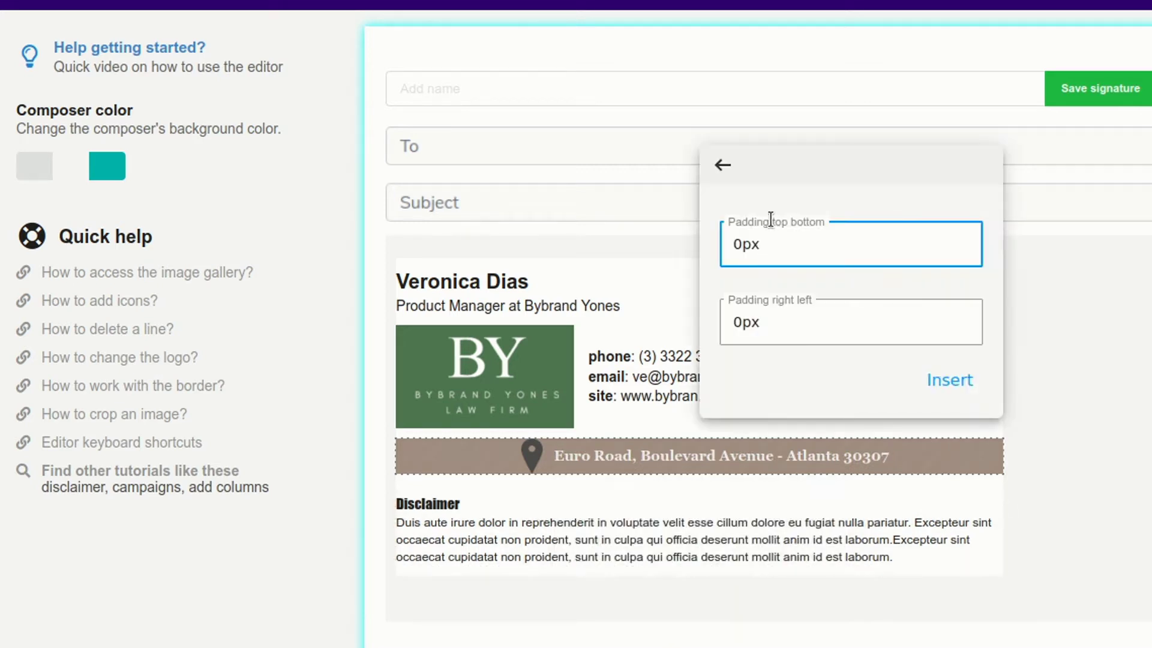
{"action": "type", "text": "3"}
{"action": "left_click", "coordinate": [936, 380]}
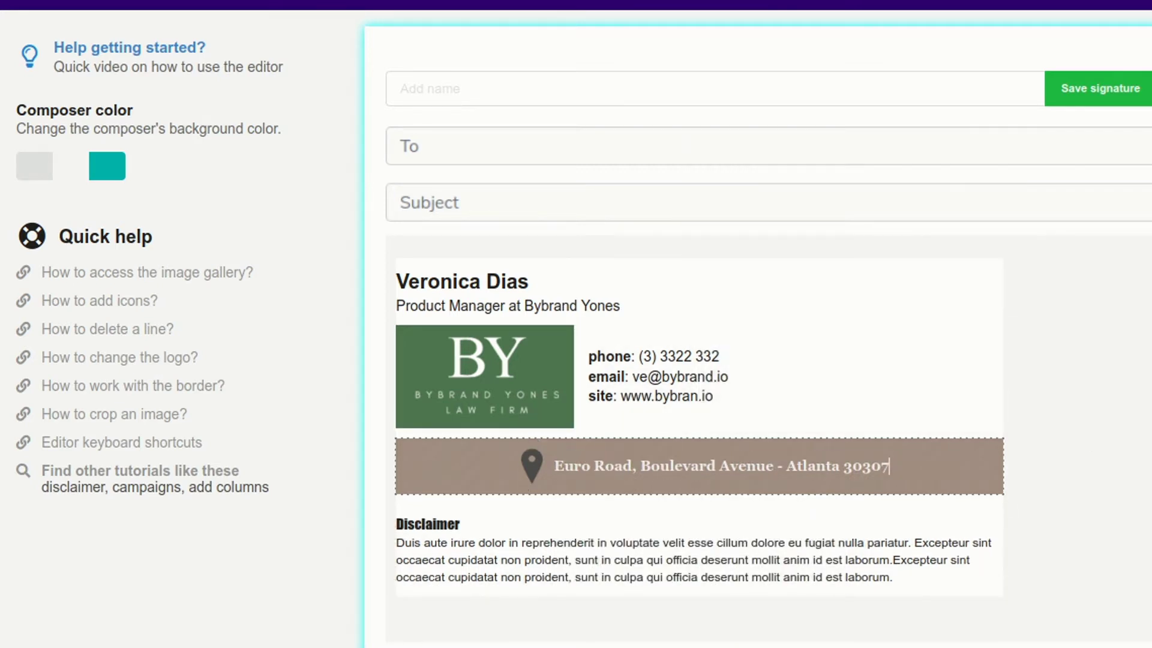
{"action": "left_click", "coordinate": [936, 460]}
{"action": "left_click", "coordinate": [587, 584]}
{"action": "left_click", "coordinate": [738, 239]}
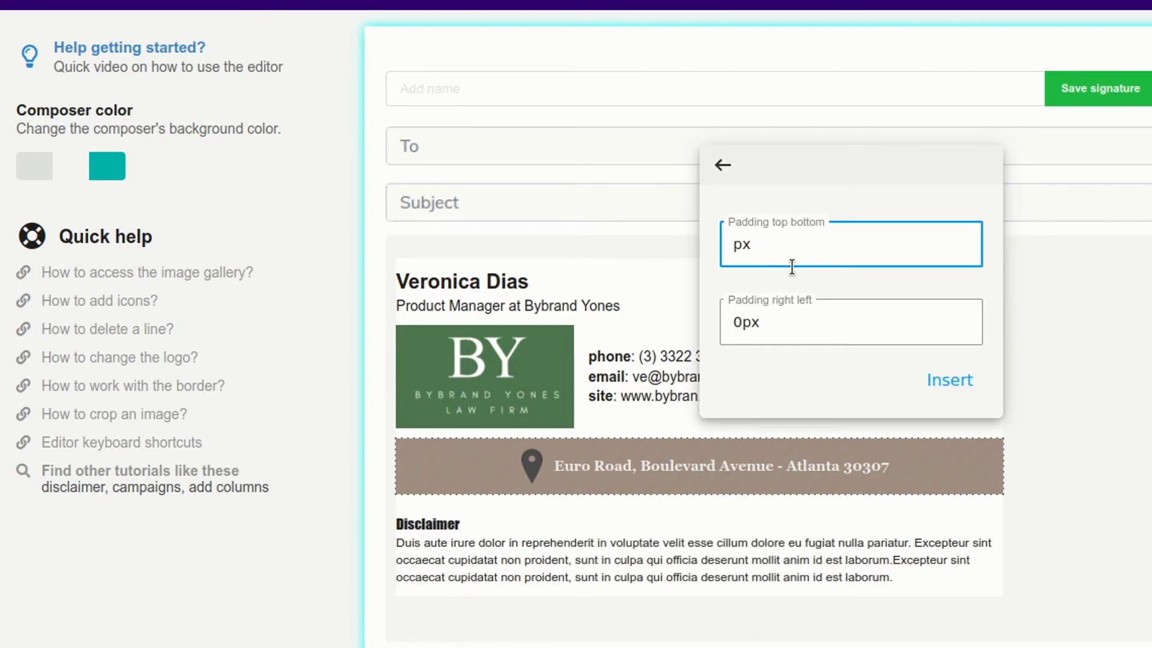
{"action": "type", "text": "5"}
{"action": "left_click", "coordinate": [948, 380]}
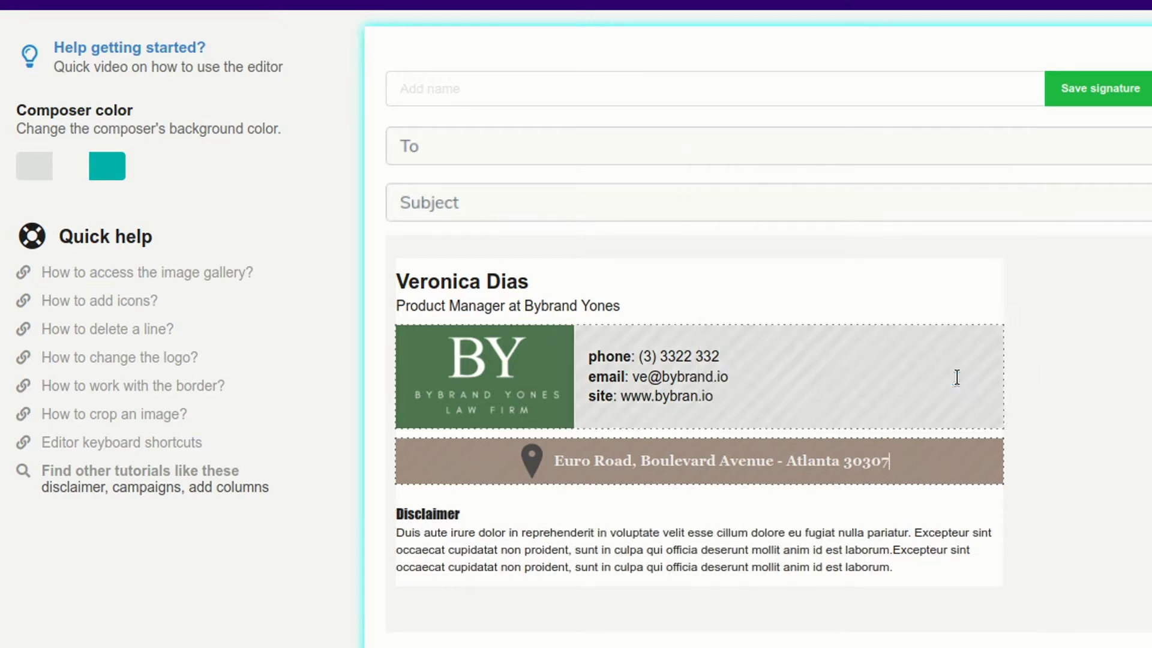
- Name the signature 'Company Full' and save it
{"action": "scroll", "coordinate": [1066, 356], "scroll_direction": "down", "scroll_amount": 1}
{"action": "scroll", "coordinate": [1066, 355], "scroll_direction": "down", "scroll_amount": 2}
{"action": "scroll", "coordinate": [571, 394], "scroll_direction": "up", "scroll_amount": 2}
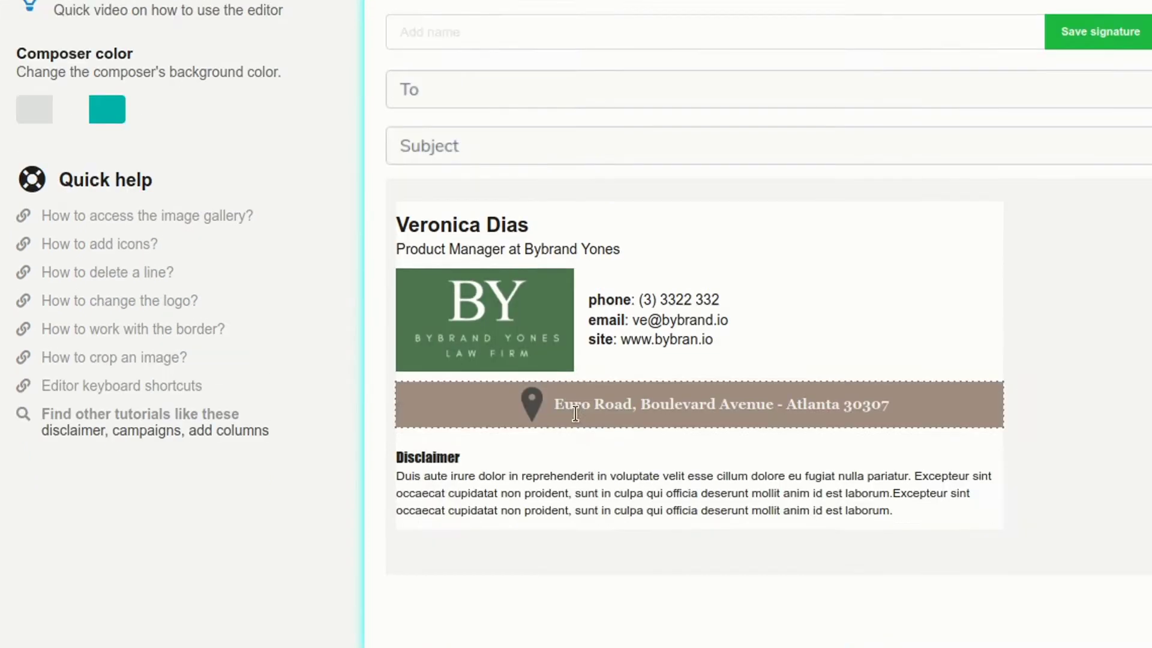
{"action": "left_click", "coordinate": [855, 82]}
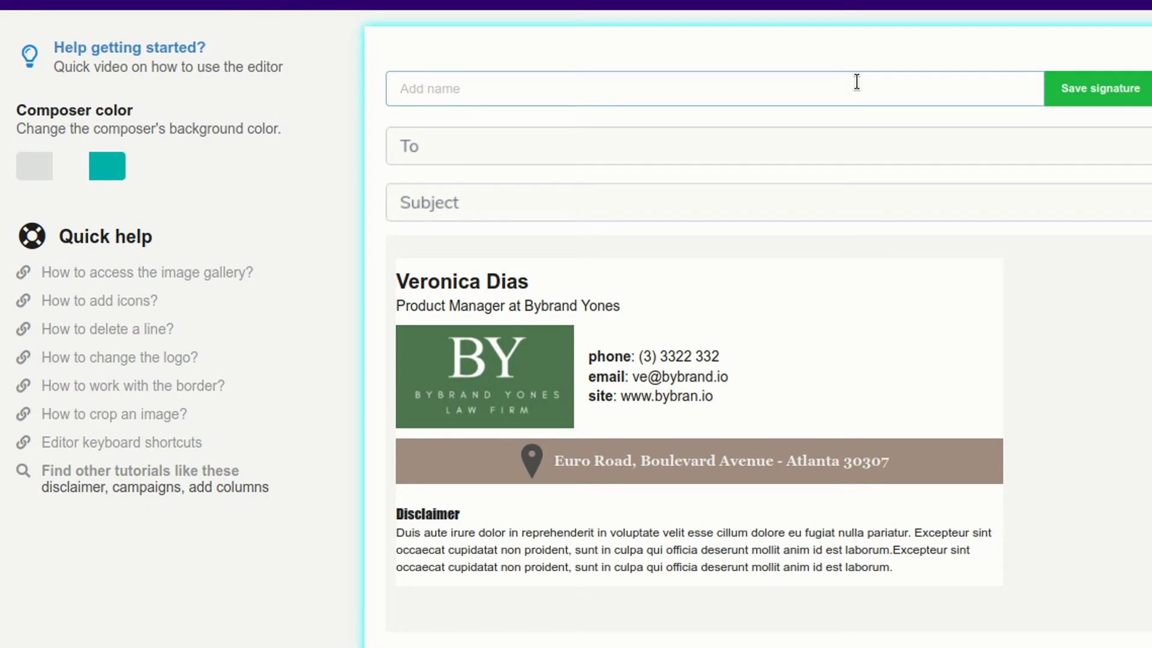
{"action": "type", "text": "Company Full"}
{"action": "left_click", "coordinate": [1080, 90]}
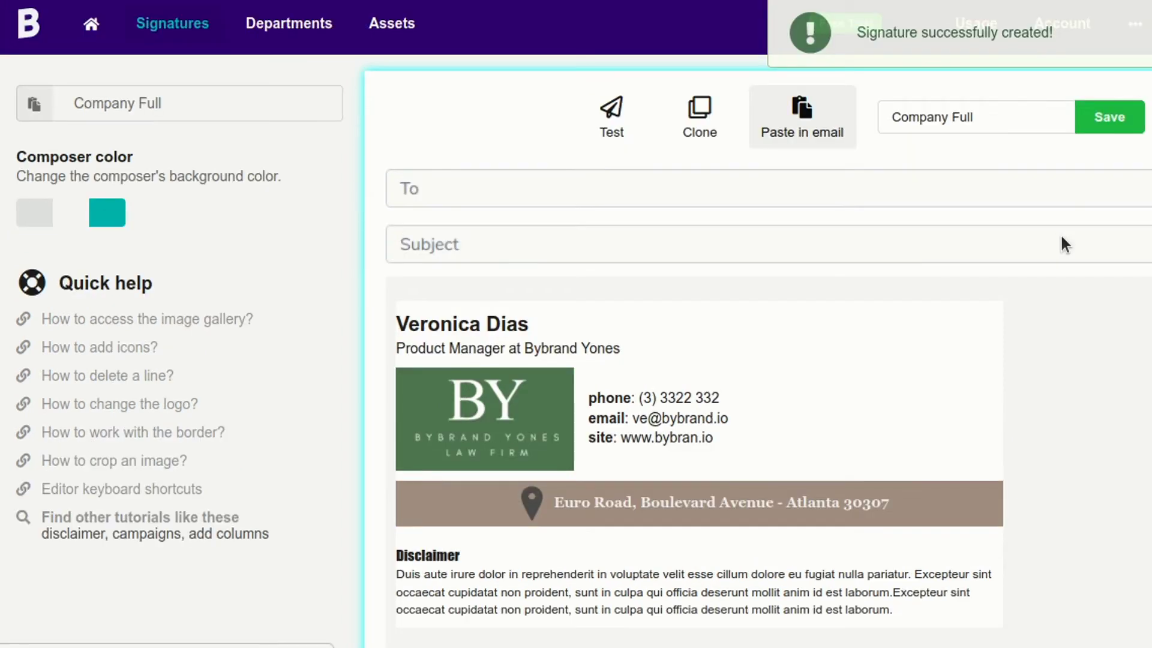
{"action": "left_click", "coordinate": [681, 352]}
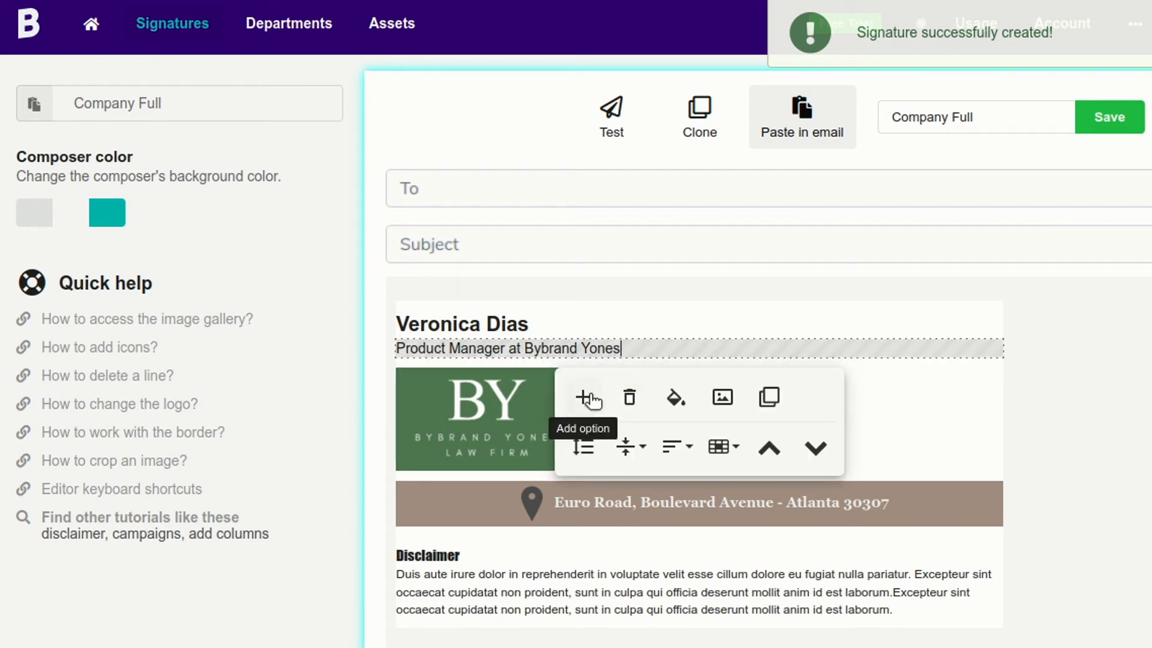
{"action": "scroll", "coordinate": [1067, 372], "scroll_direction": "down", "scroll_amount": 2}
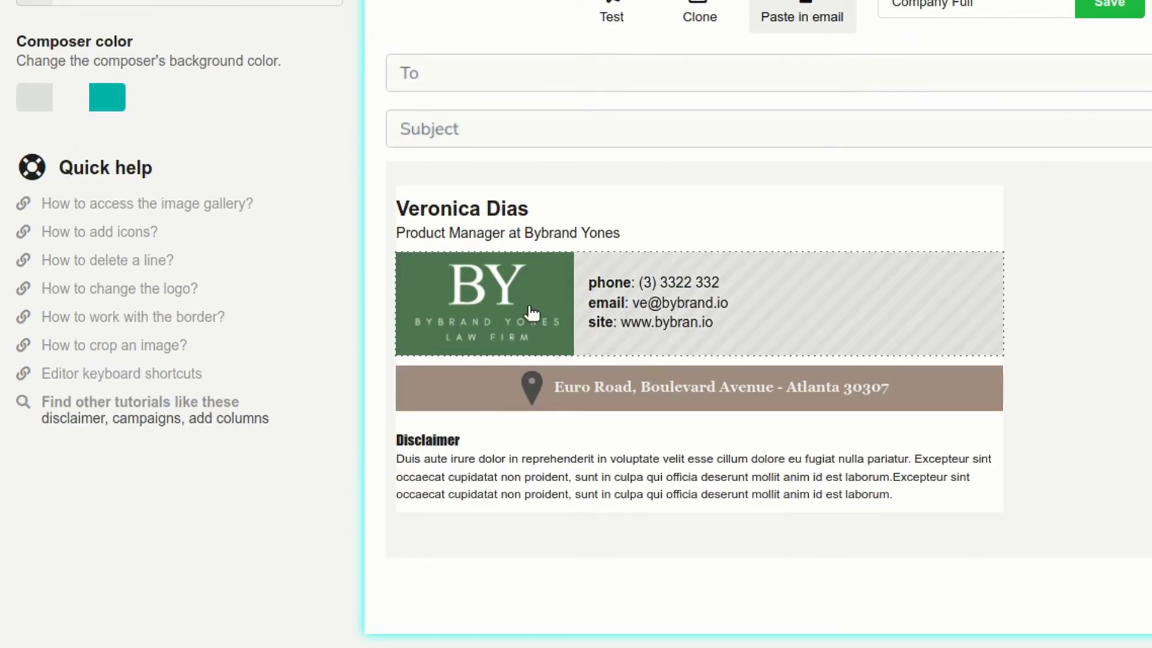